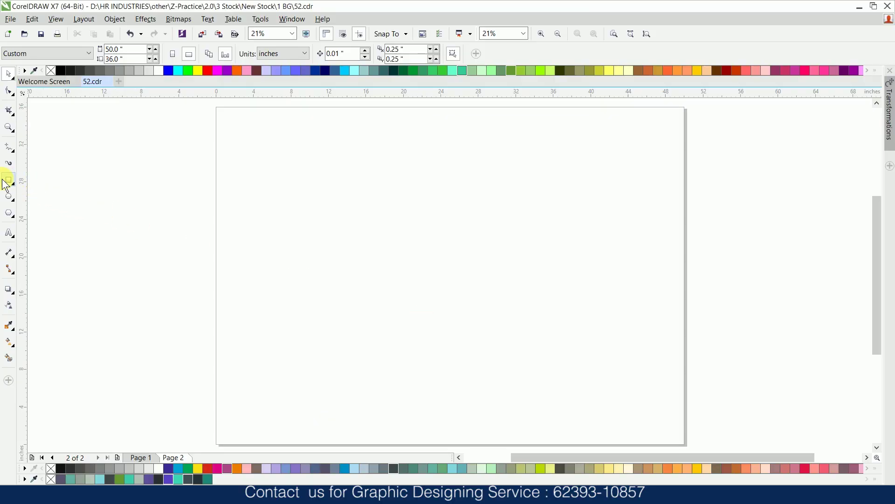
Add a rectangle matching the full landscape page, then deselect it.
double_click(8, 180)
click(81, 234)
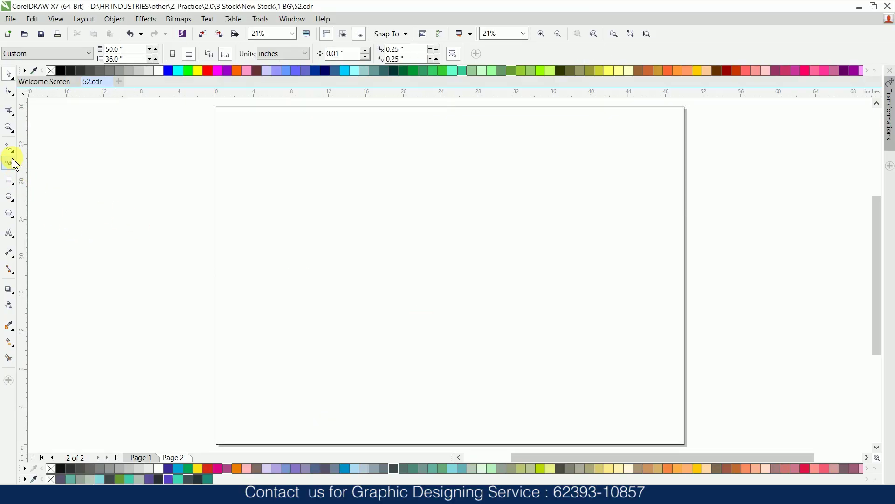
click(16, 181)
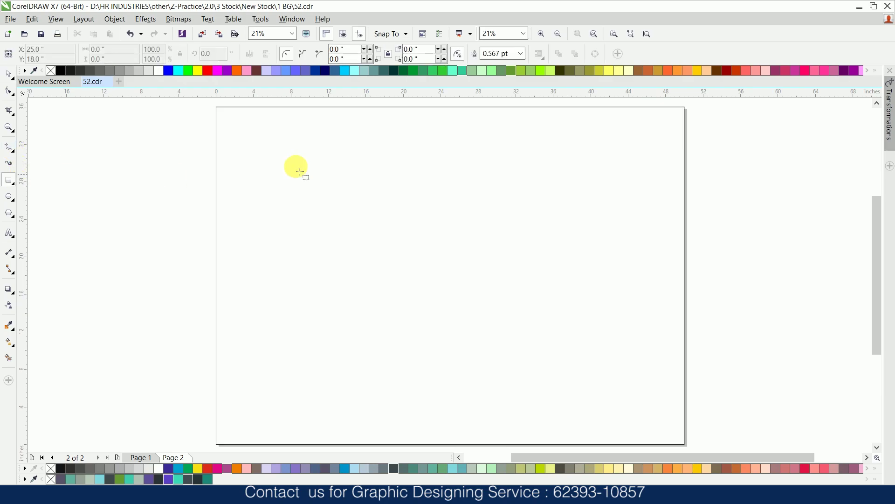
click(8, 147)
click(41, 181)
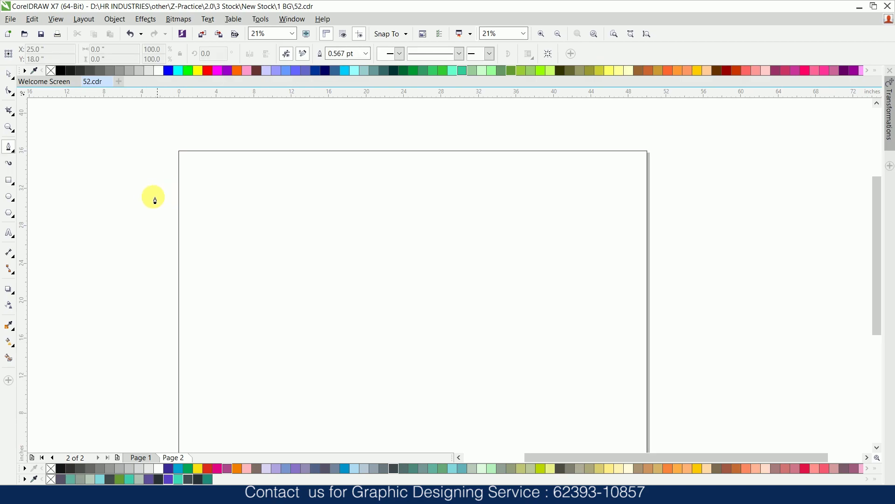
click(118, 203)
click(713, 204)
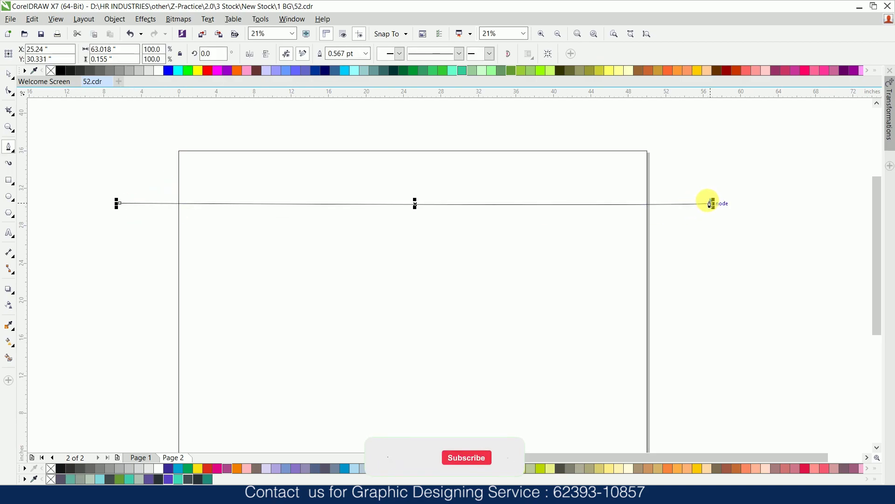
key(Escape)
key(ctrl+z)
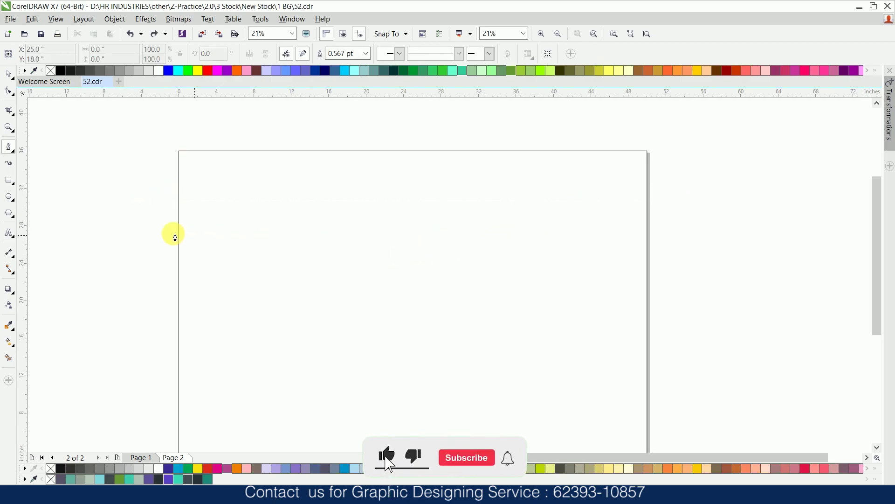
click(135, 222)
double_click(682, 222)
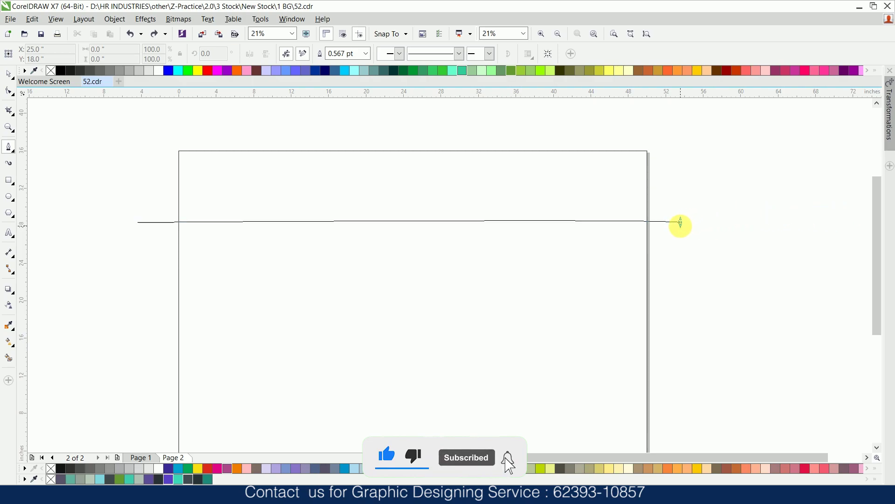
key(ctrl+z)
click(675, 222)
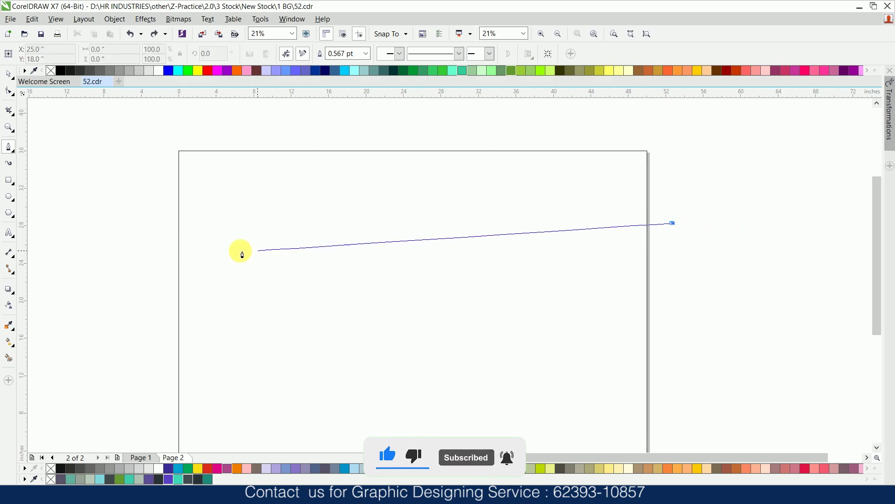
drag(154, 223, 156, 239)
key(space)
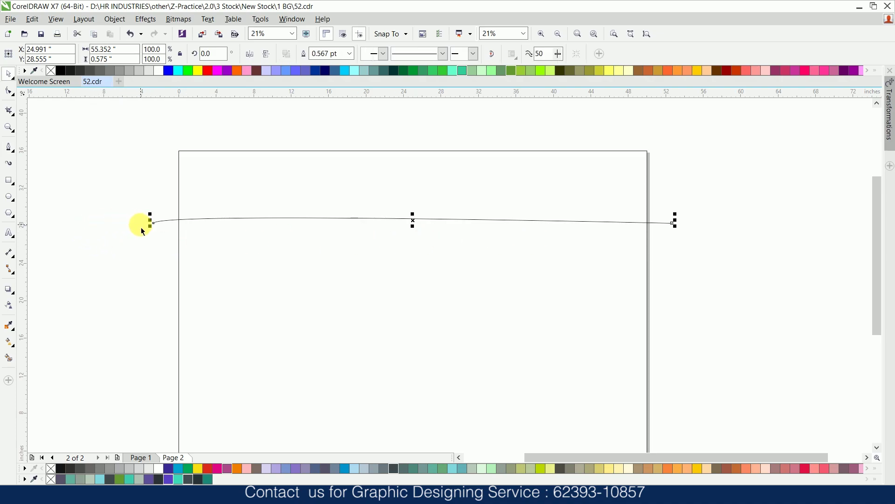
key(ctrl+z)
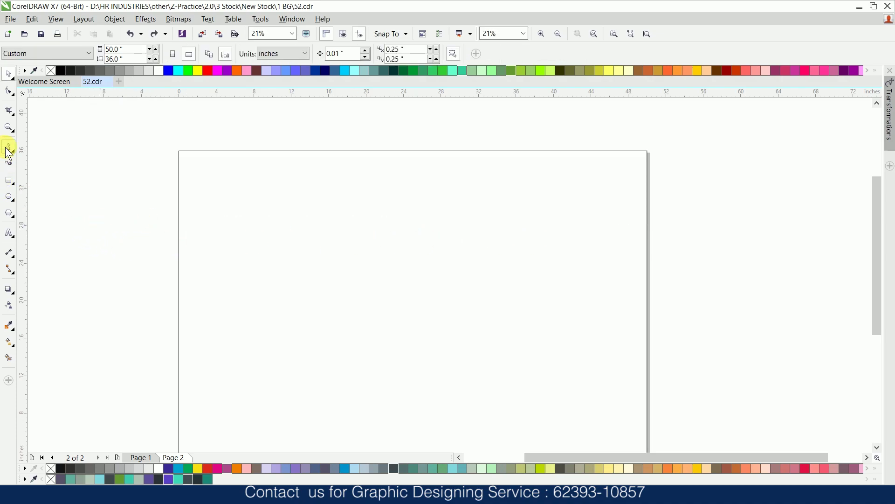
click(8, 151)
Draw a freehand horizontal line extending past both page edges.
click(47, 146)
click(148, 239)
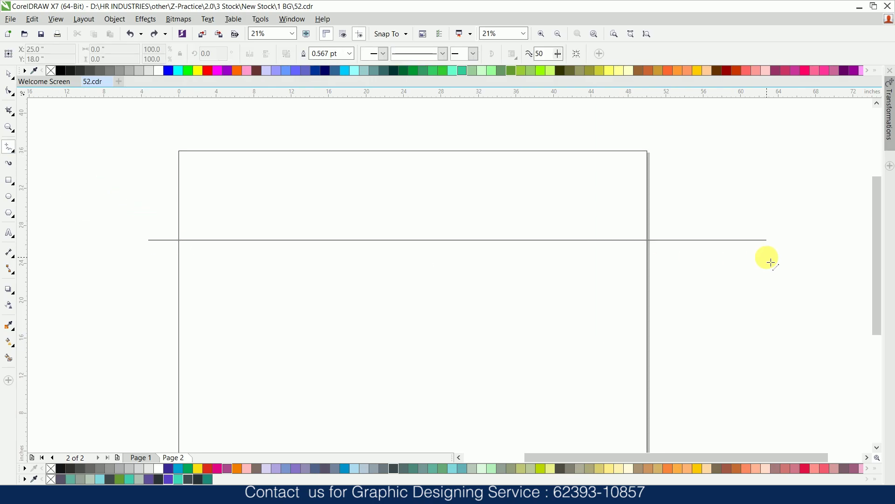
click(660, 239)
key(space)
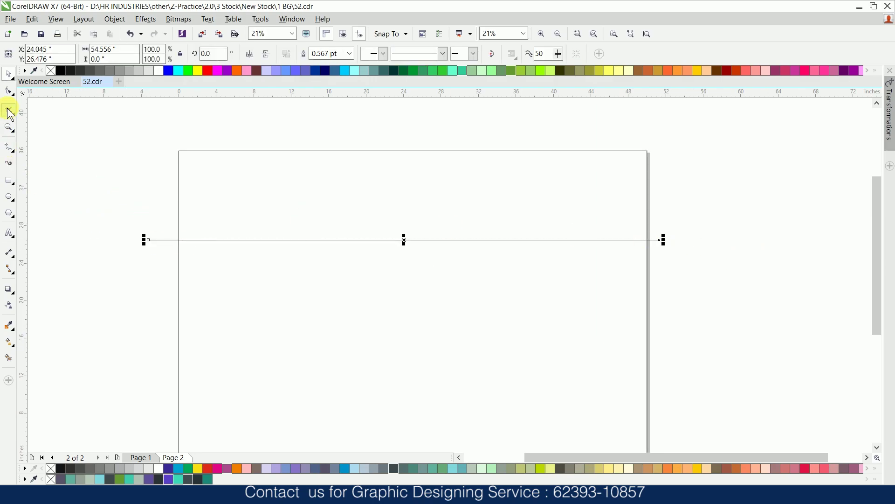
Convert the line to a curve and bend it into a smooth S-shaped wave.
click(9, 91)
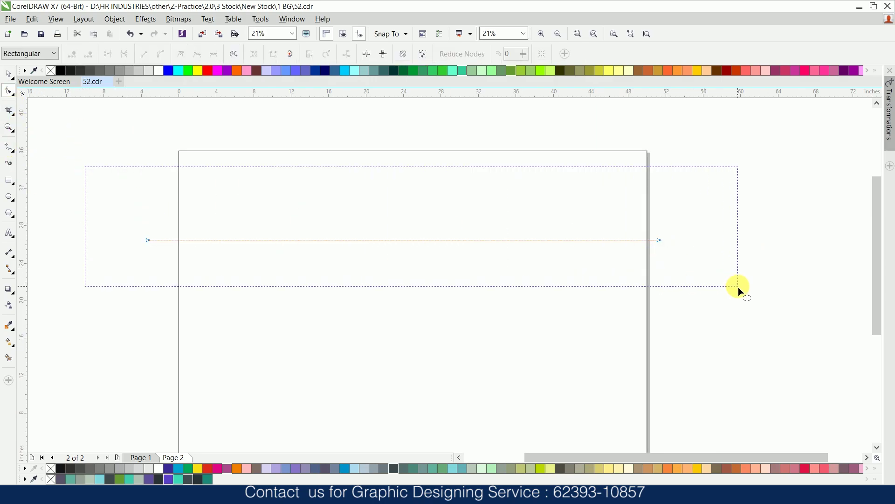
drag(163, 218, 740, 289)
click(161, 54)
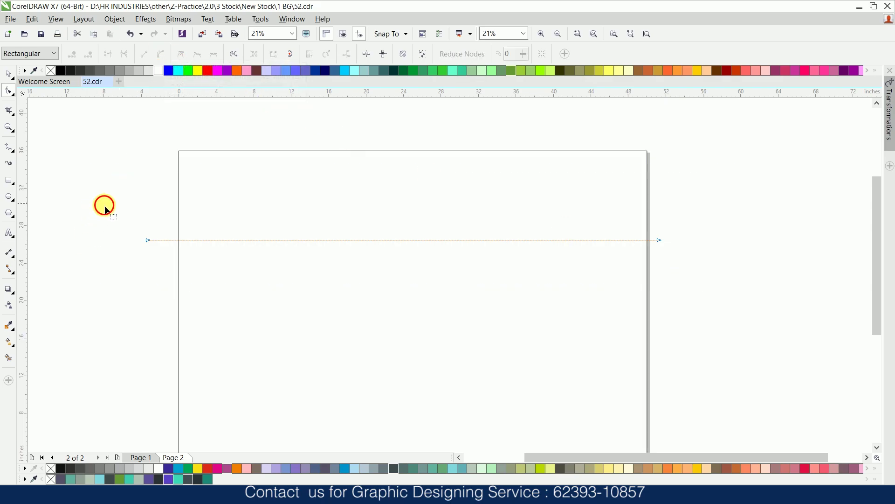
drag(318, 240, 318, 193)
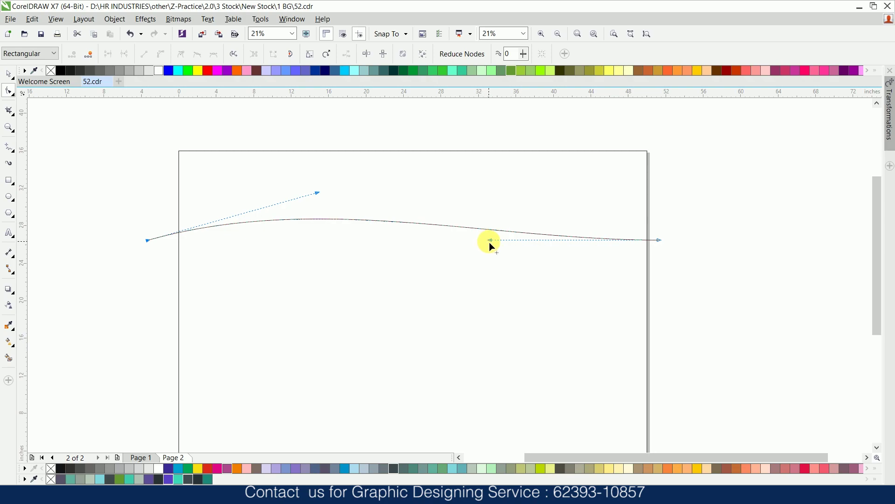
drag(490, 240, 493, 319)
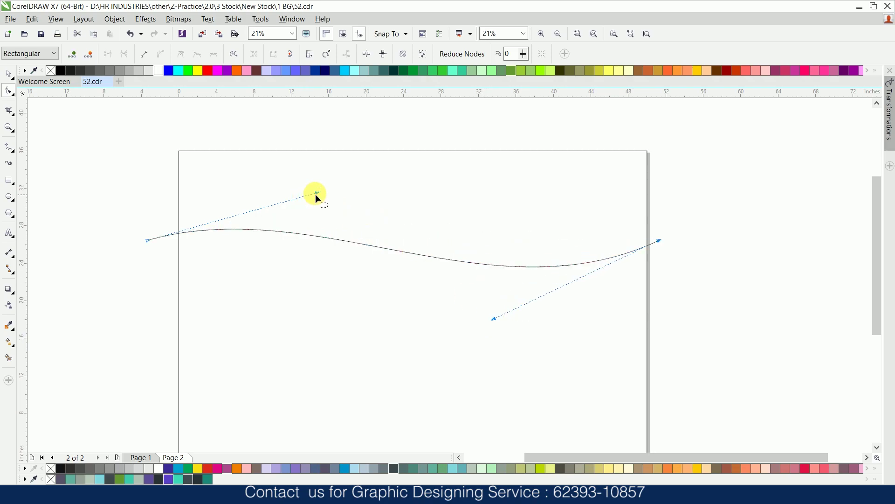
drag(317, 193, 316, 110)
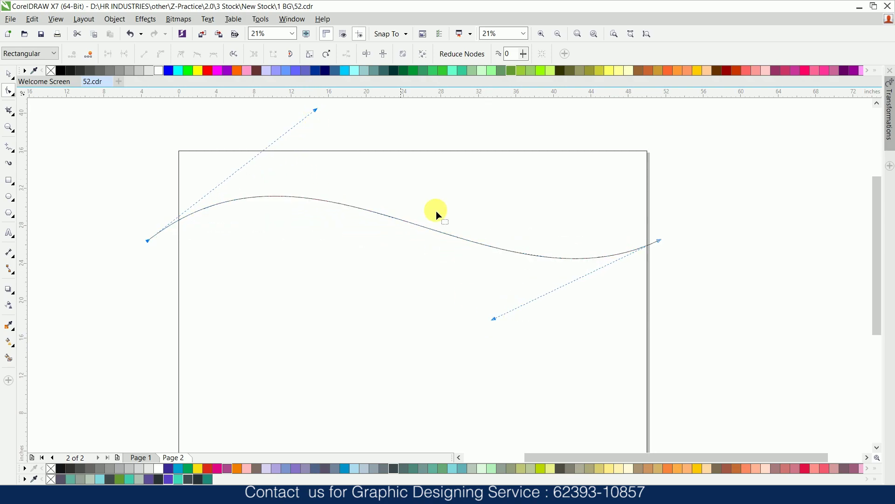
key(space)
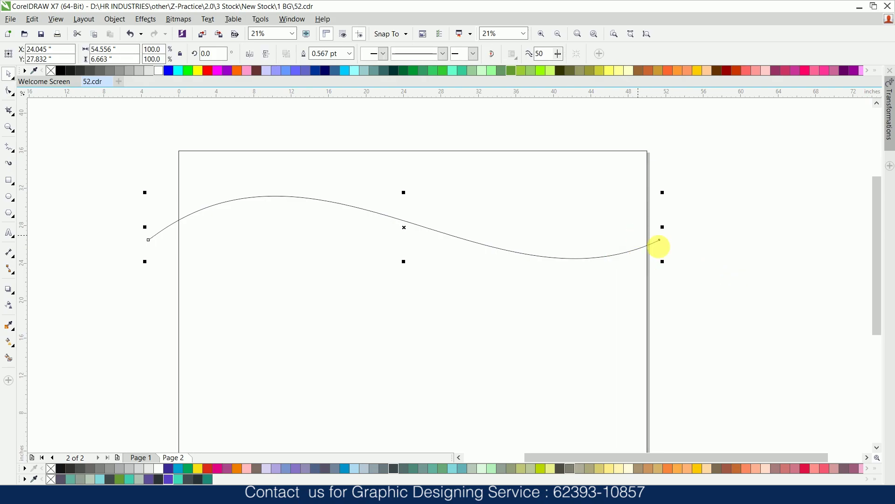
key(Escape)
Nudge the wave's left end node slightly upward.
click(627, 305)
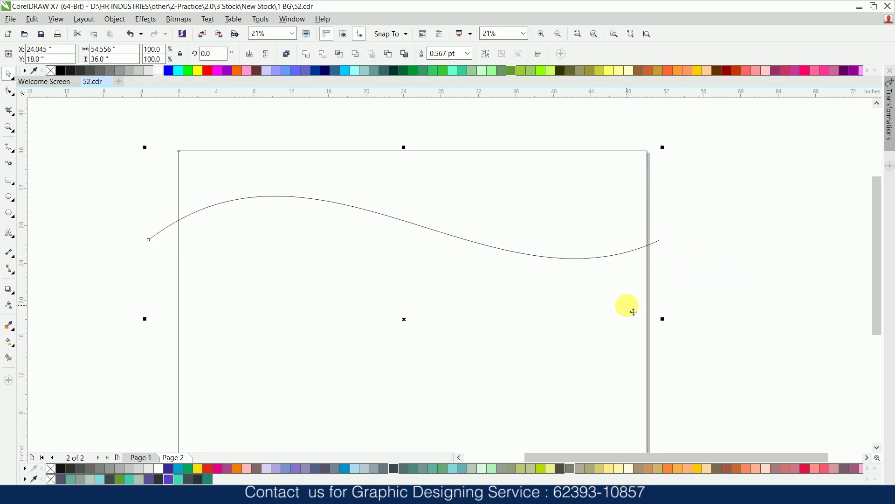
mouse_move(574, 263)
mouse_down()
mouse_move(580, 271)
mouse_move(574, 264)
mouse_up()
key(F10)
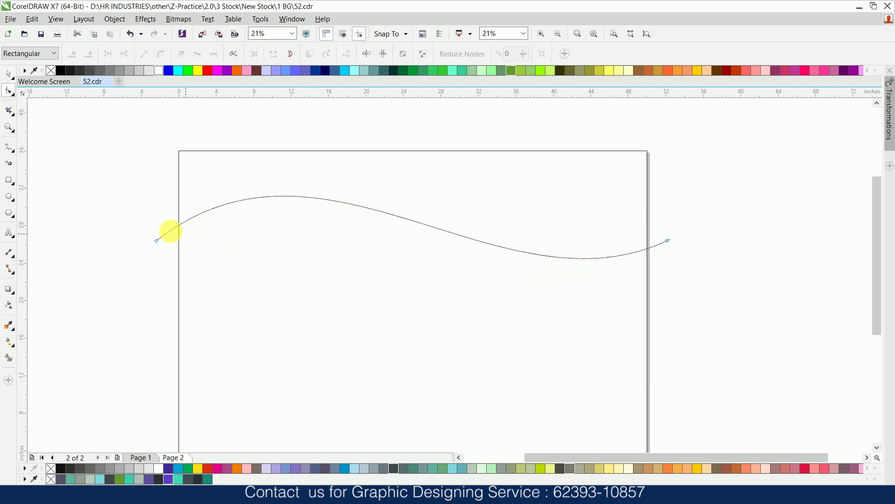
drag(186, 262, 181, 240)
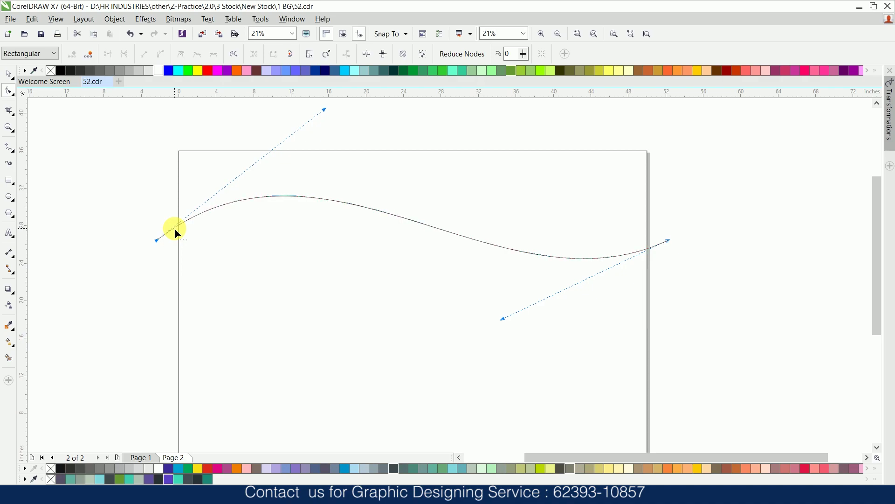
key(Up)
key(Up)
key(Up)
key(Up)
key(Up)
key(Up)
key(Up)
key(Up)
key(Up)
key(Up)
key(Up)
key(Up)
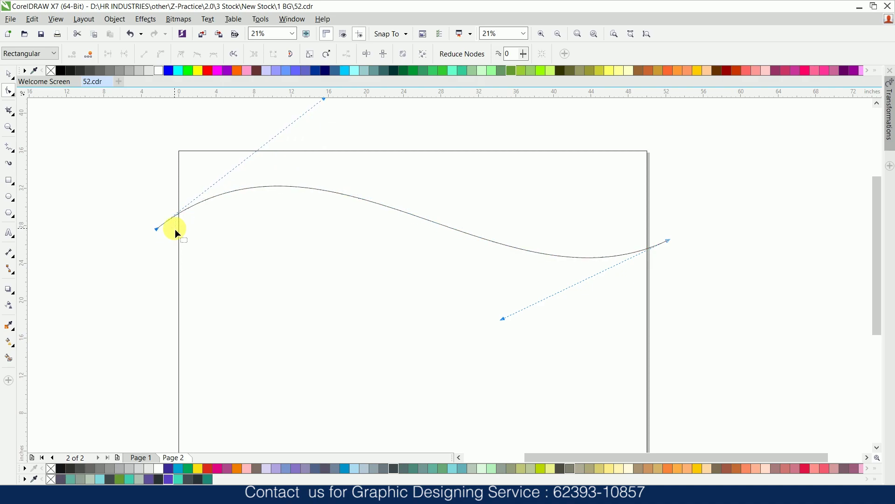
key(space)
click(695, 254)
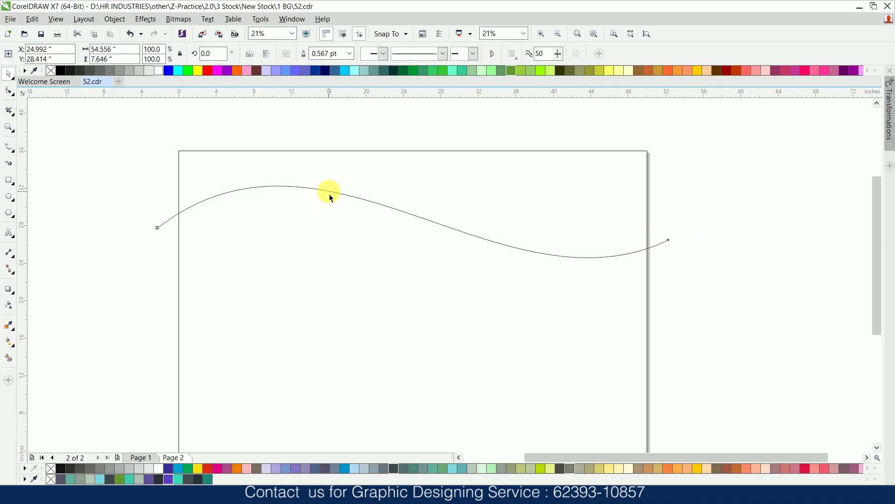
Place a copy of the wave just below the original and raise its left end.
drag(330, 198, 337, 217)
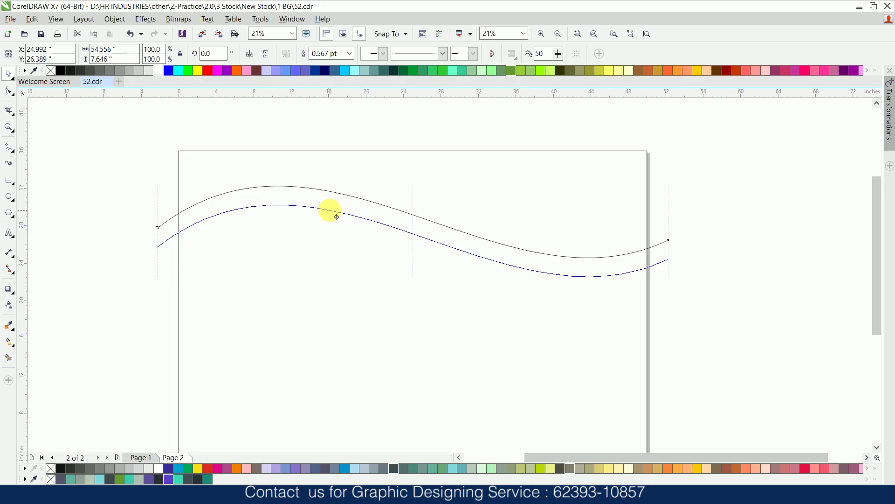
drag(336, 217, 331, 212)
key(F10)
drag(110, 228, 232, 306)
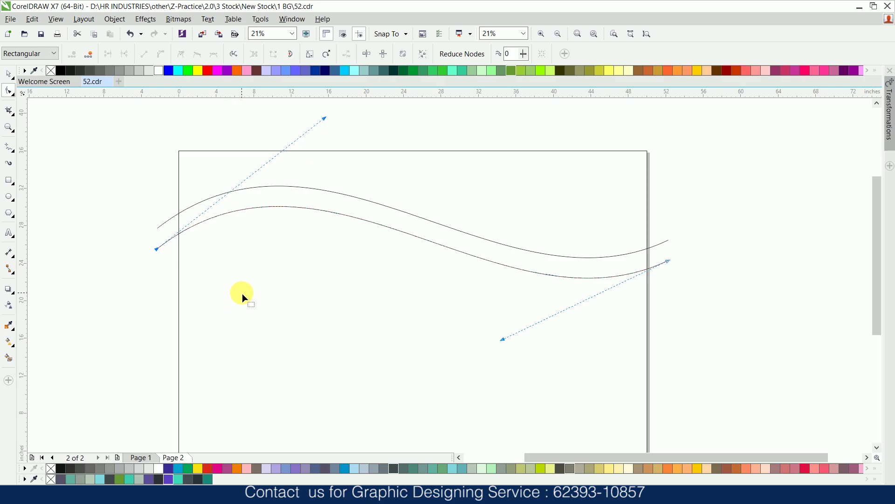
key(Up)
key(Up)
key(Up)
key(Up)
key(Up)
key(Up)
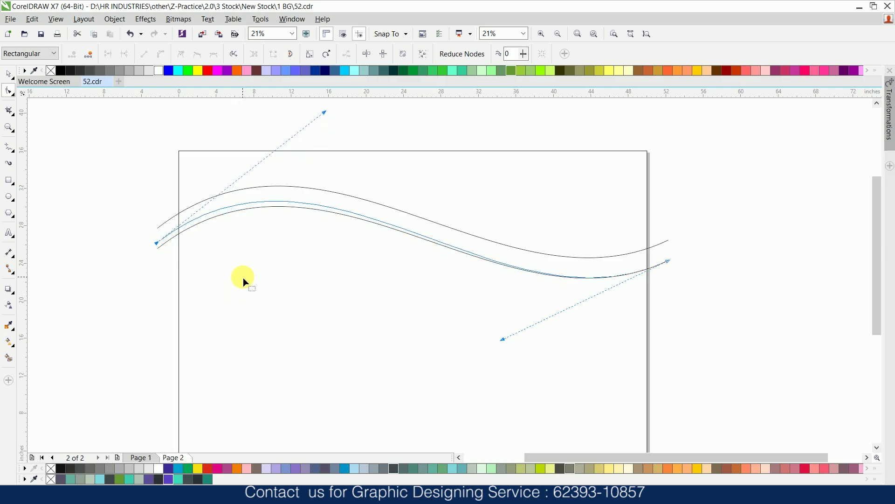
key(Up)
key(Up)
key(Up)
key(Up)
key(Up)
key(space)
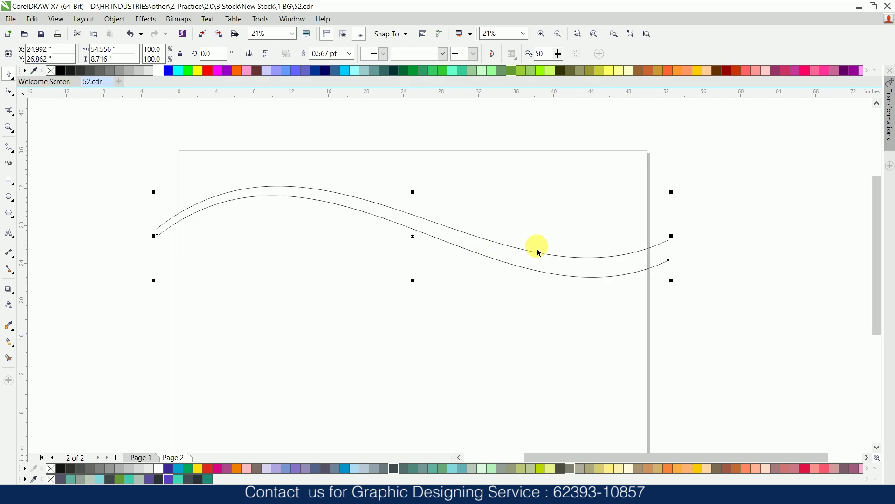
Lower the copy's right end and drop a third wave just below it.
key(space)
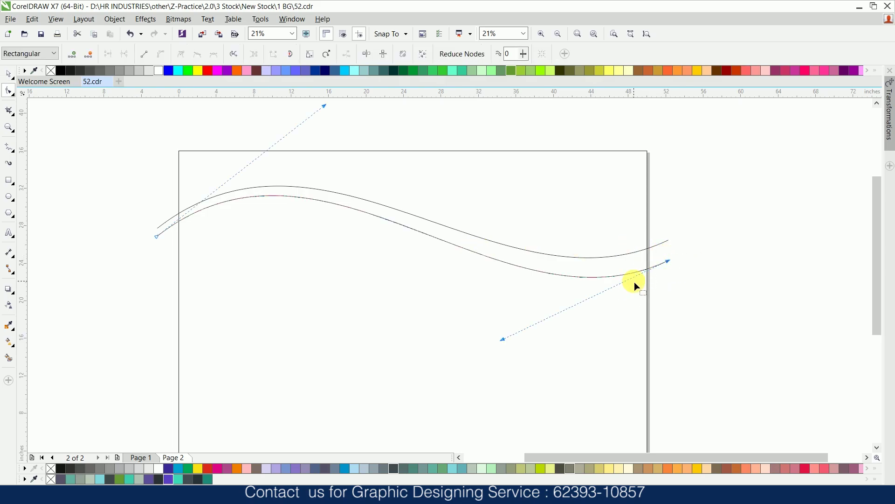
key(Down)
key(Down)
key(Down)
key(Down)
key(Down)
key(Down)
key(Down)
key(space)
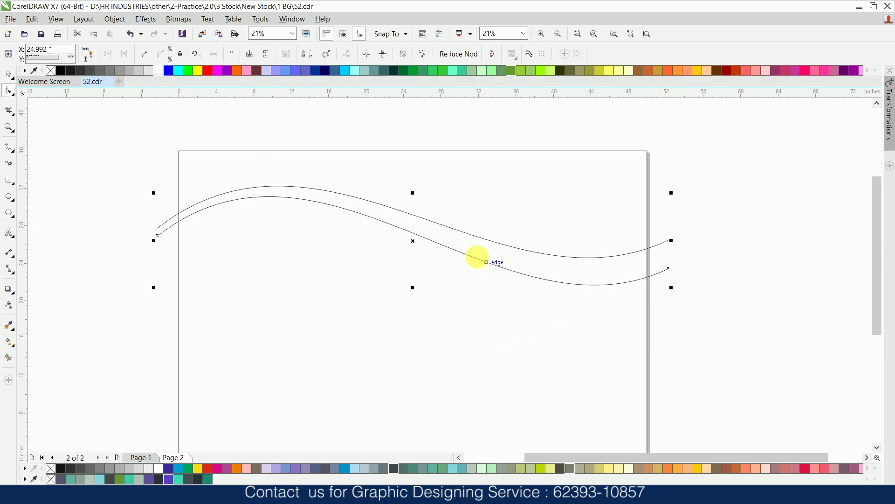
drag(466, 259, 467, 274)
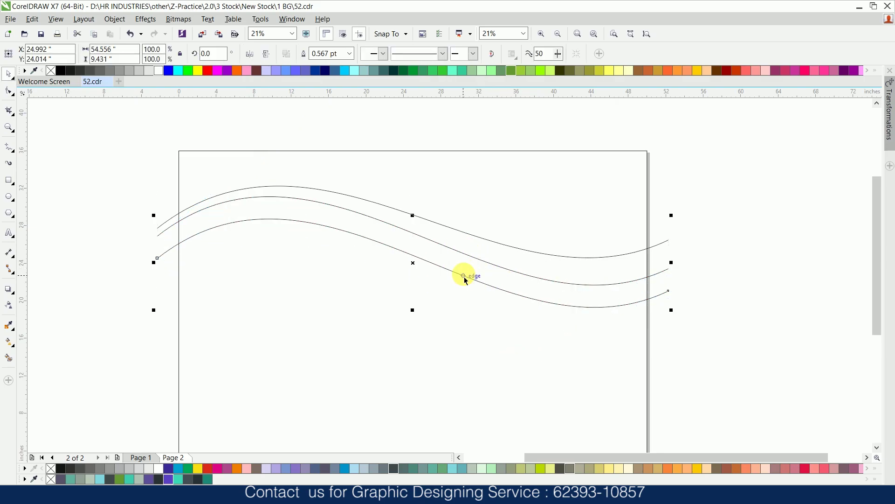
Smart Fill the regions between the page top and the wave curves.
click(744, 268)
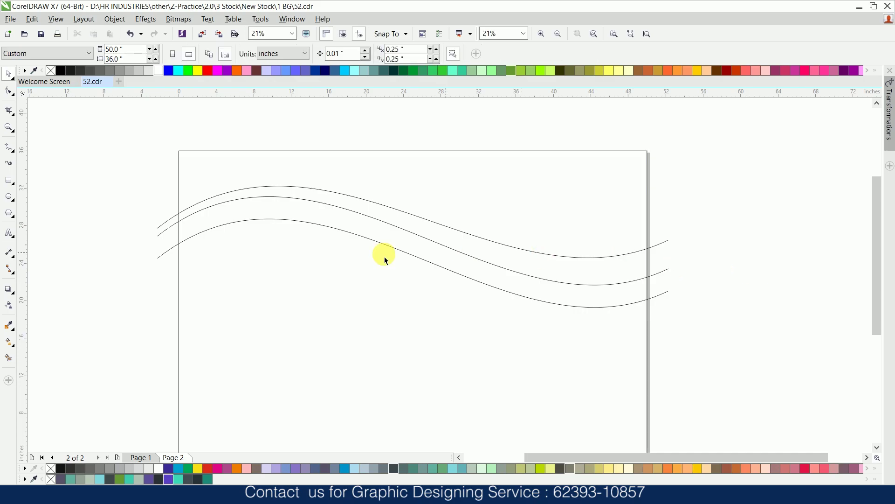
click(9, 360)
click(300, 169)
click(296, 195)
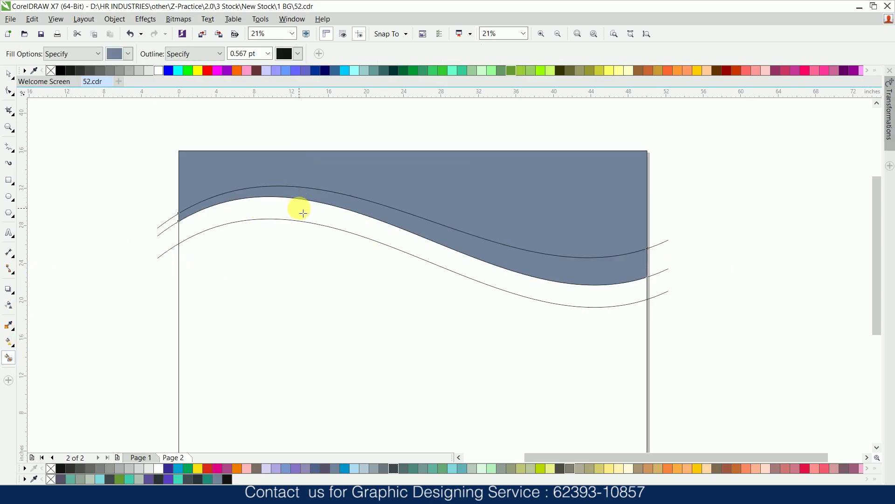
click(303, 213)
key(space)
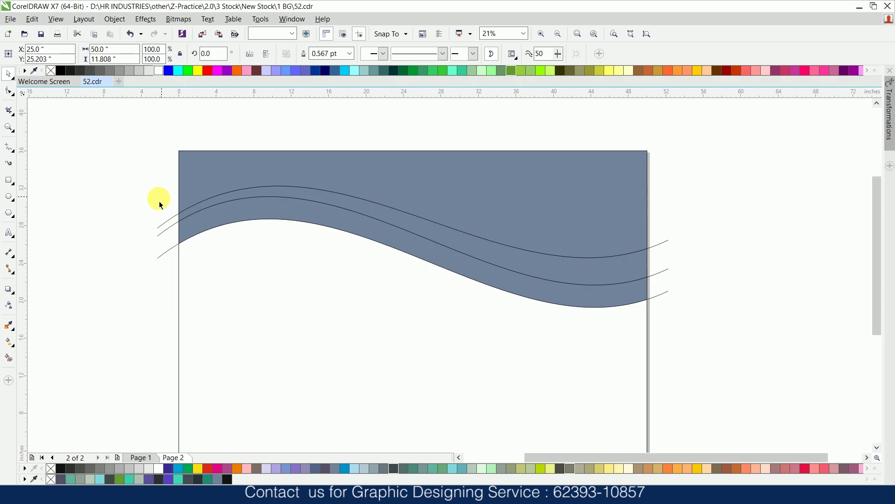
click(160, 205)
Copy the filled wave shape, then delete it and all three curves.
mouse_move(172, 142)
mouse_down()
mouse_move(516, 297)
mouse_move(655, 328)
mouse_up()
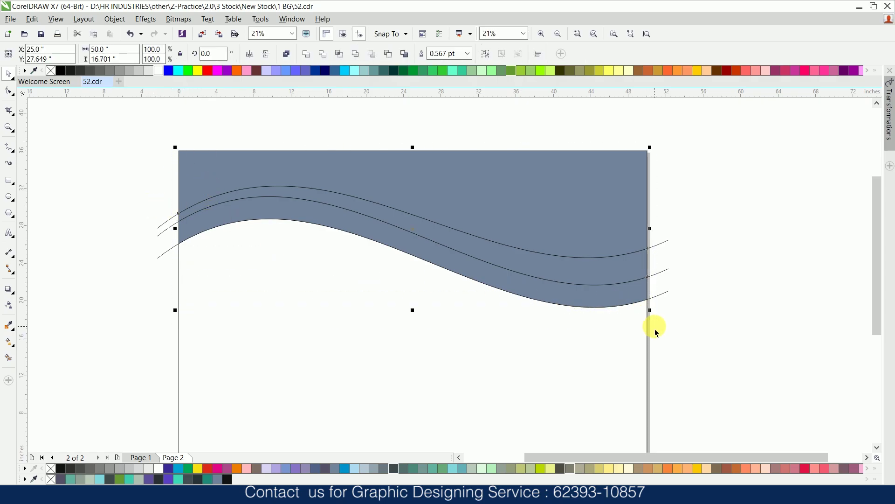
right_click(555, 224)
click(587, 311)
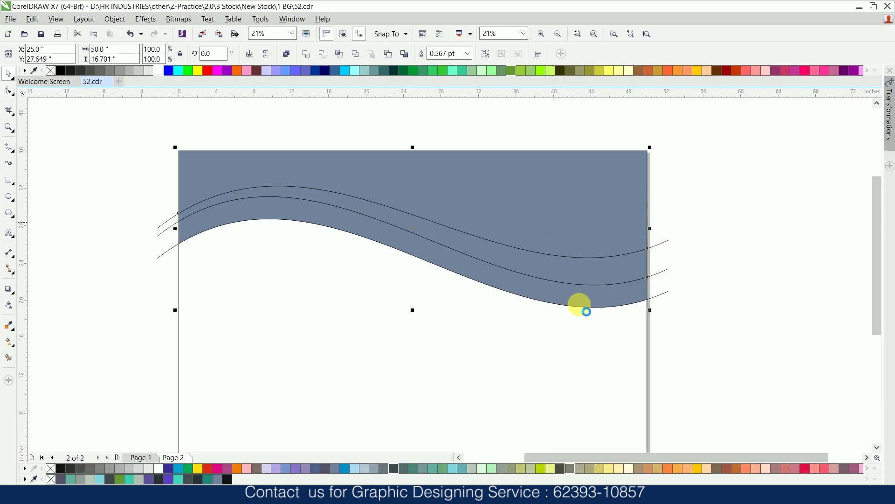
key(Delete)
drag(710, 190, 142, 358)
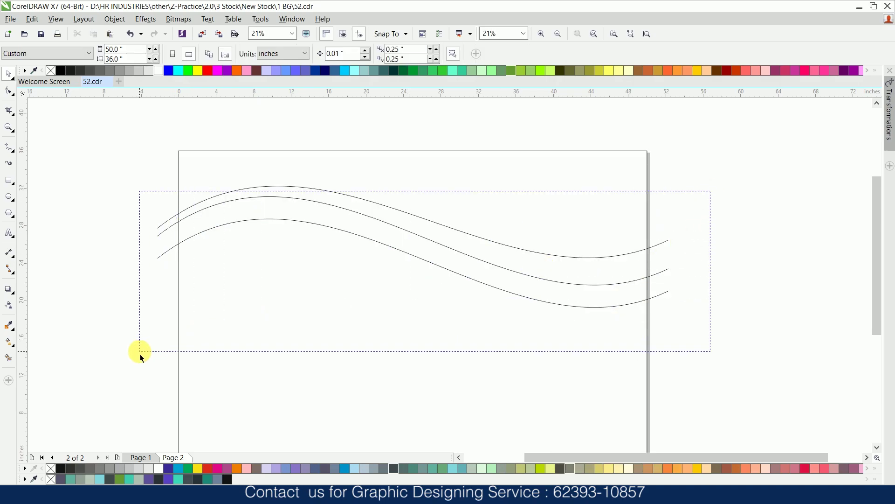
drag(120, 180, 743, 354)
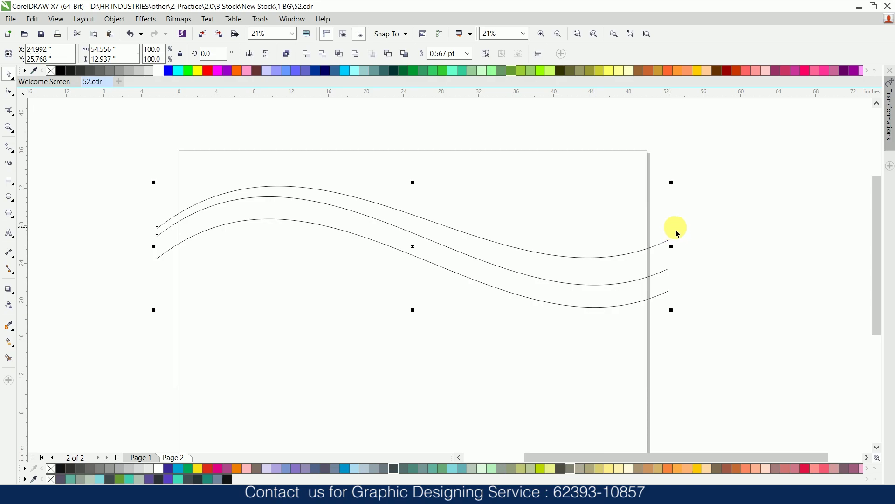
right_click(673, 247)
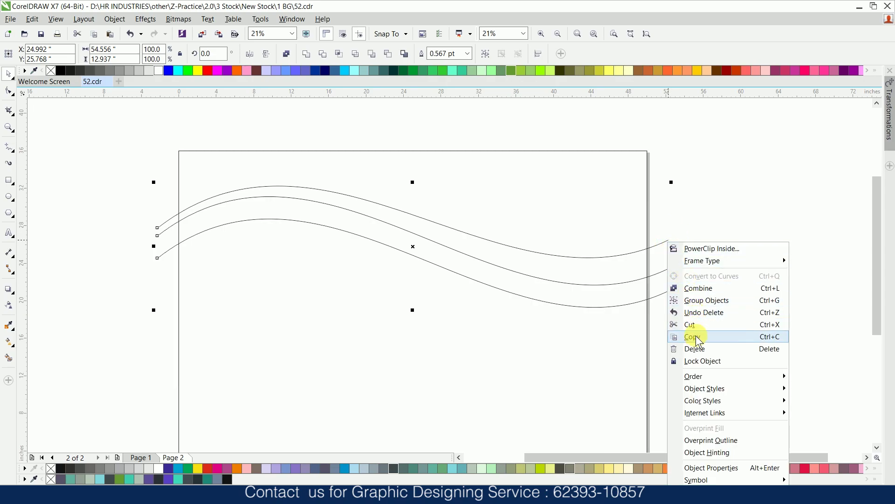
click(698, 351)
Paste the wave shape back and fill its top section navy.
right_click(687, 238)
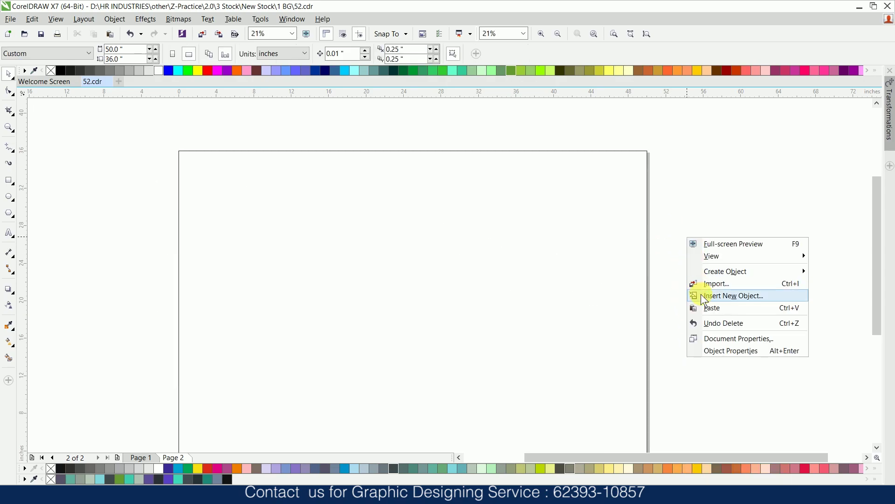
click(712, 307)
click(505, 223)
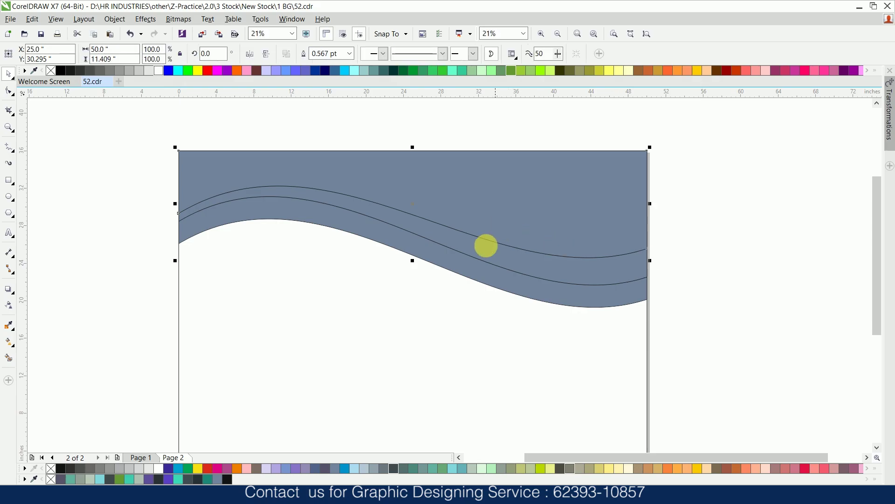
click(326, 71)
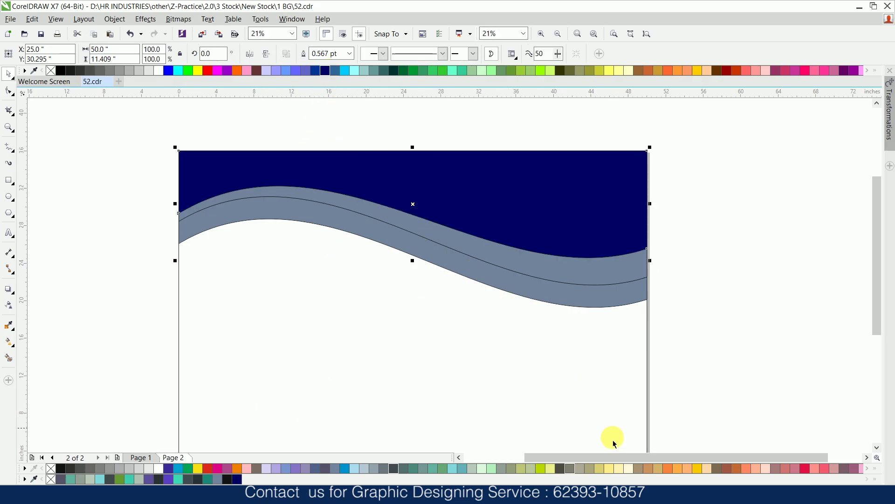
Apply a left-to-right linear gradient from navy to bright blue on the top section.
click(10, 346)
click(45, 345)
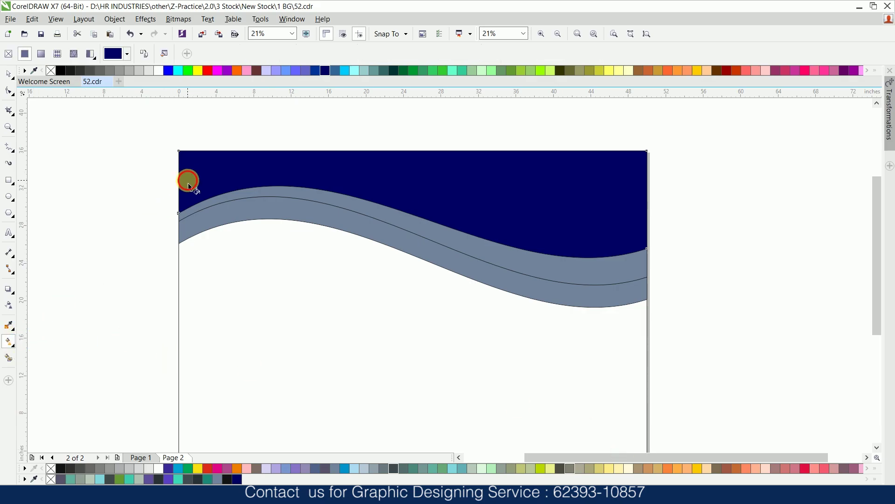
drag(188, 181, 605, 193)
click(584, 196)
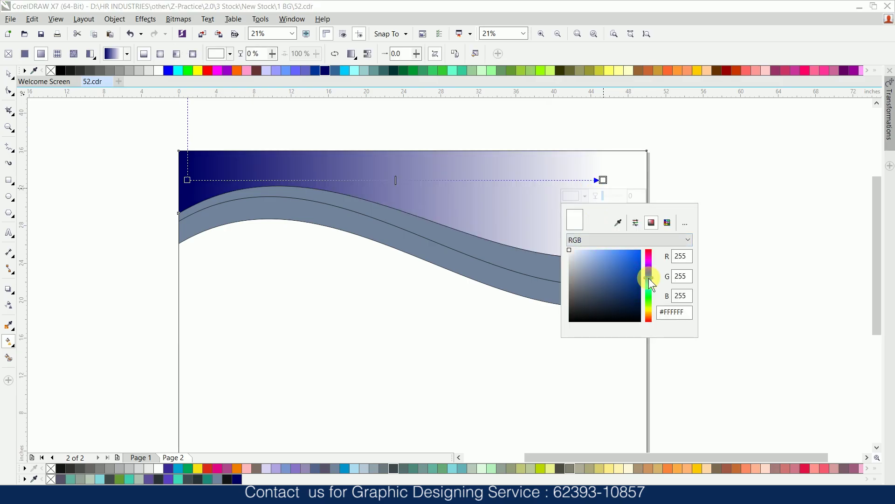
click(629, 269)
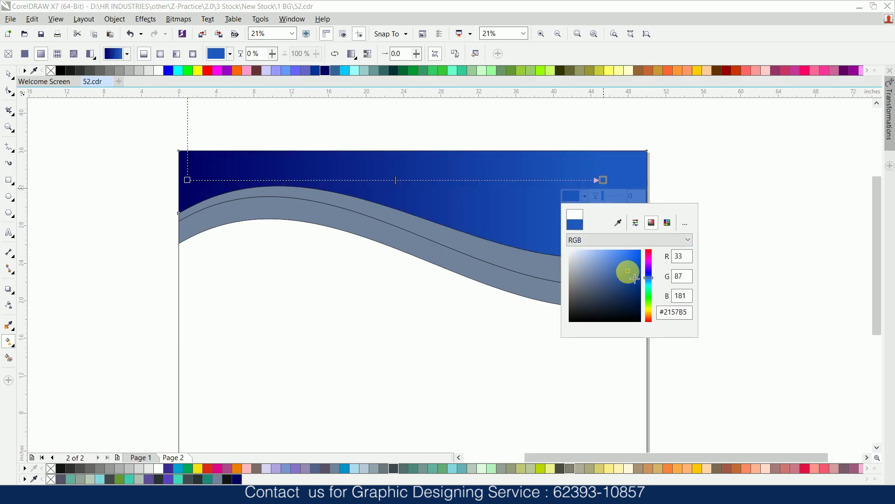
click(631, 261)
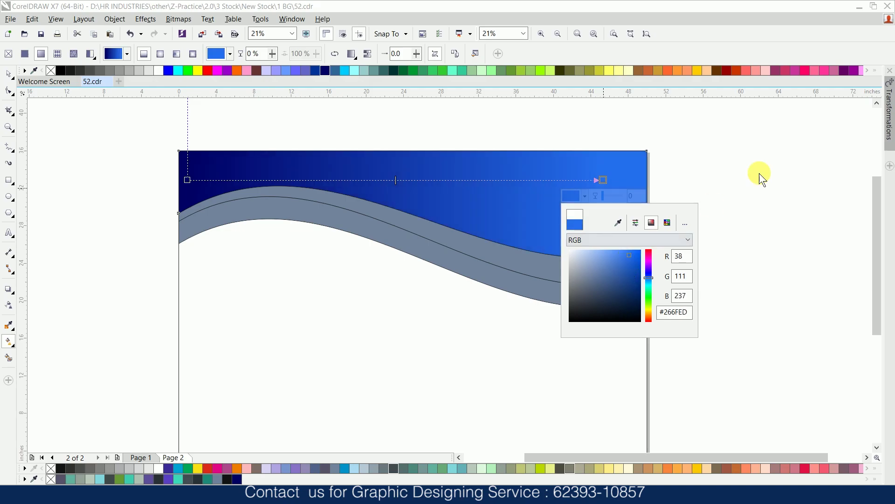
key(space)
click(573, 211)
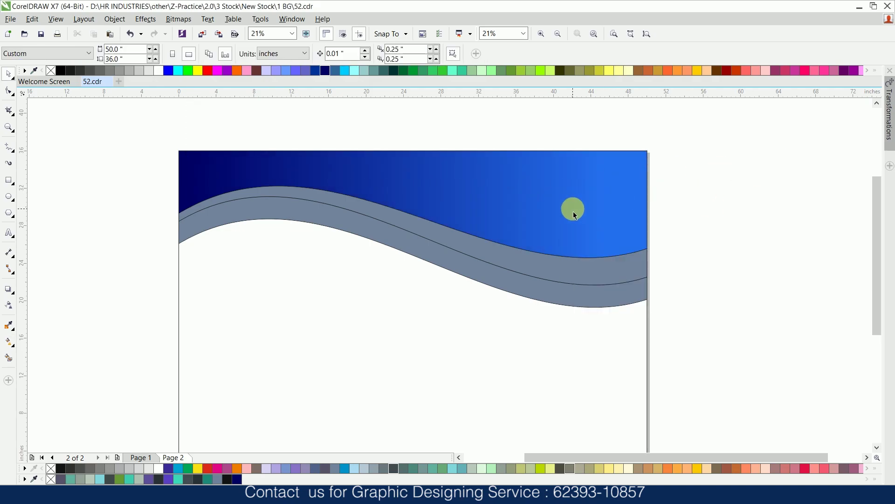
Copy the blue gradient fill onto both grey bands with the Attributes Eyedropper.
click(11, 327)
click(55, 336)
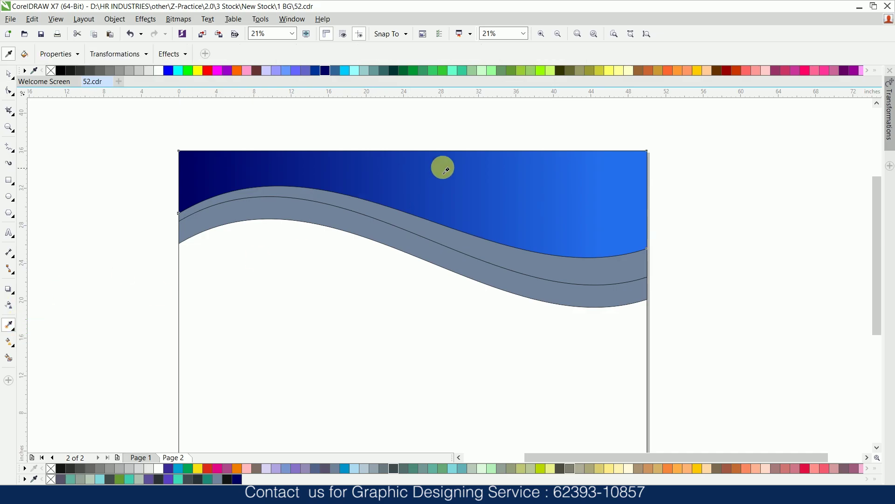
click(488, 250)
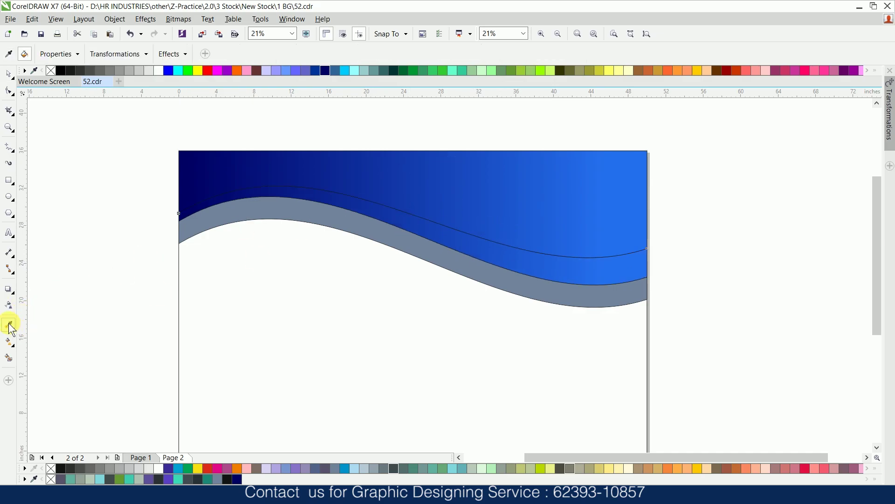
click(609, 305)
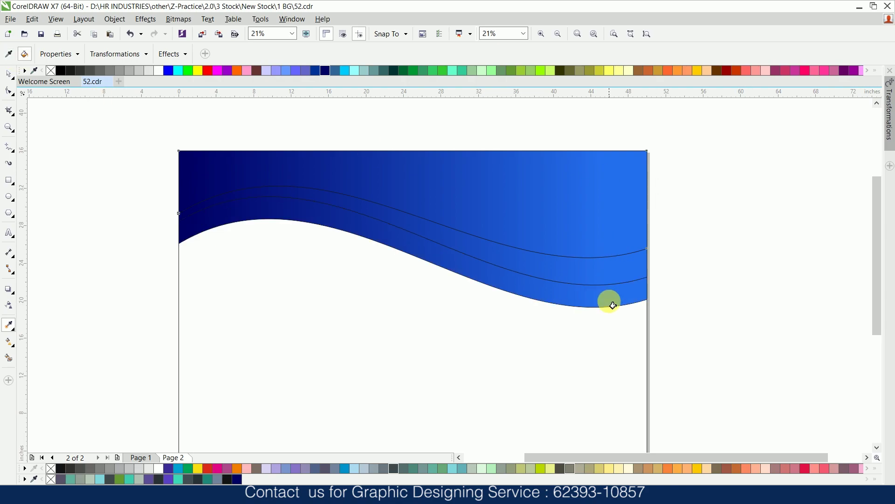
click(731, 253)
Darken the narrow middle band's gradient for contrast.
click(623, 269)
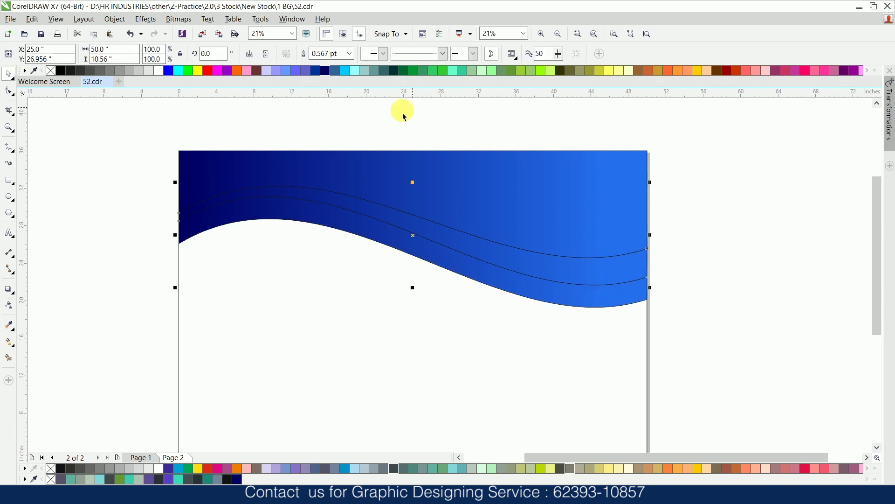
click(9, 342)
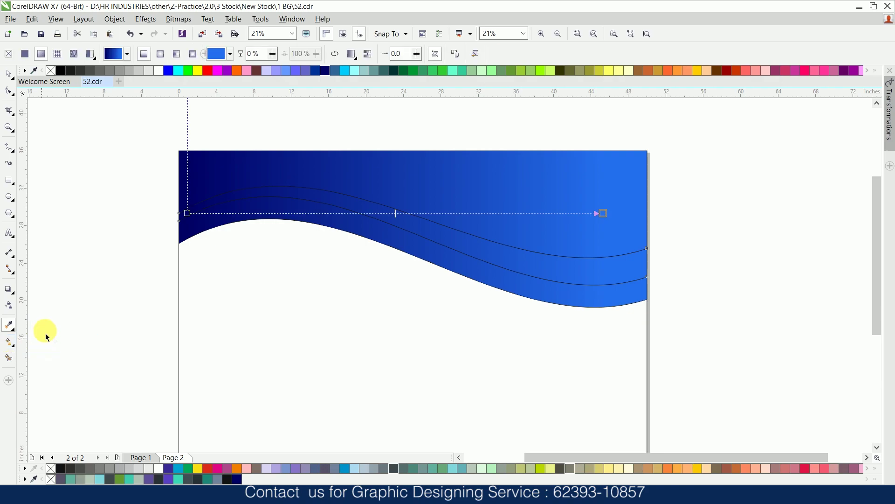
click(334, 54)
key(space)
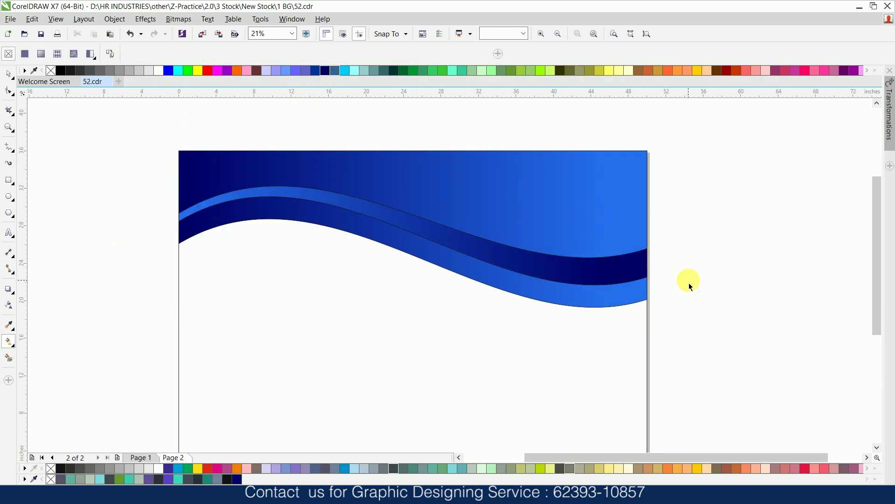
click(491, 281)
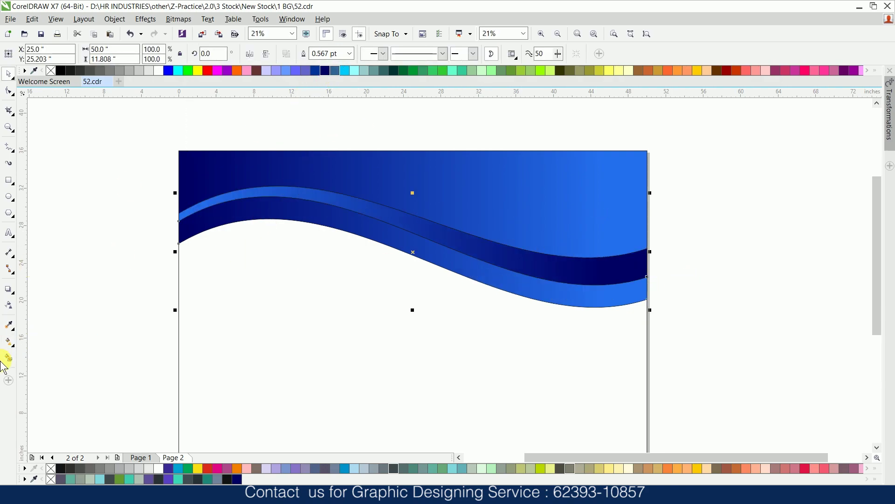
Make the lowest band's gradient fade from grey to white.
click(9, 342)
click(187, 228)
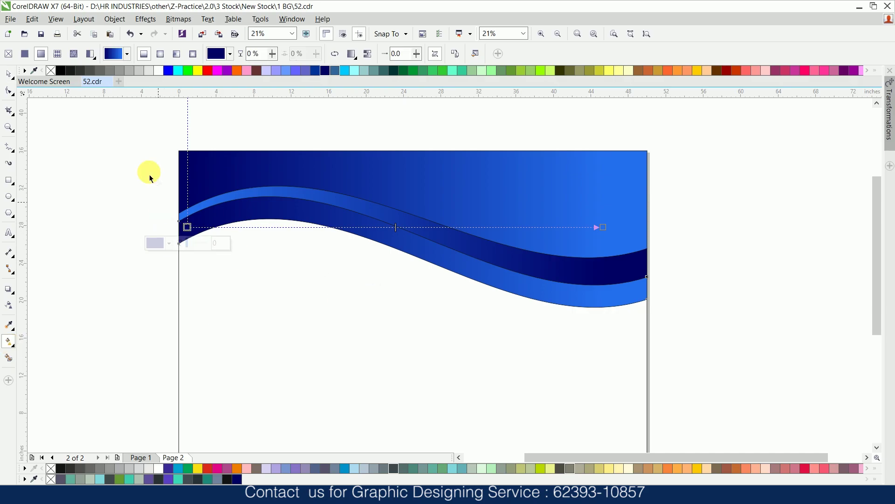
click(110, 70)
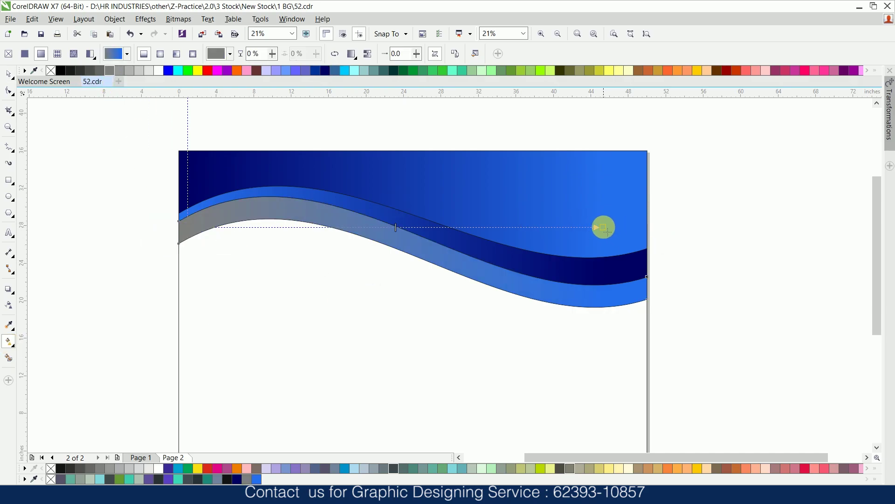
click(603, 227)
click(158, 73)
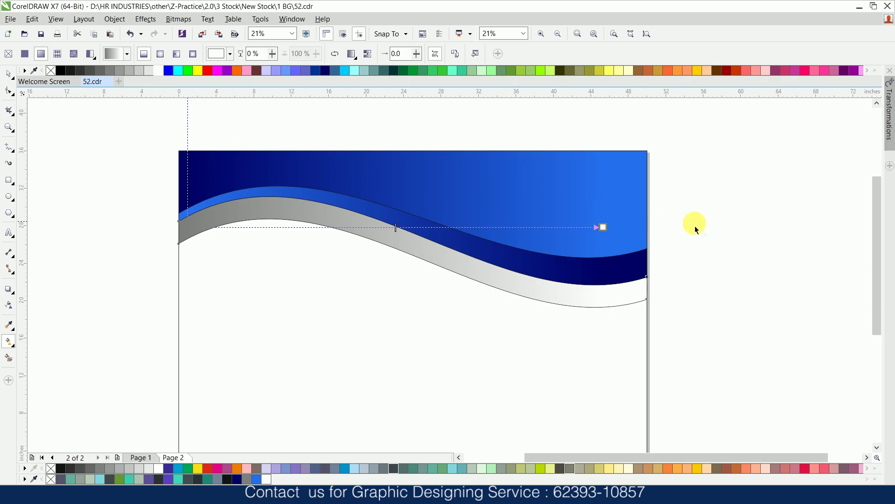
click(739, 240)
key(space)
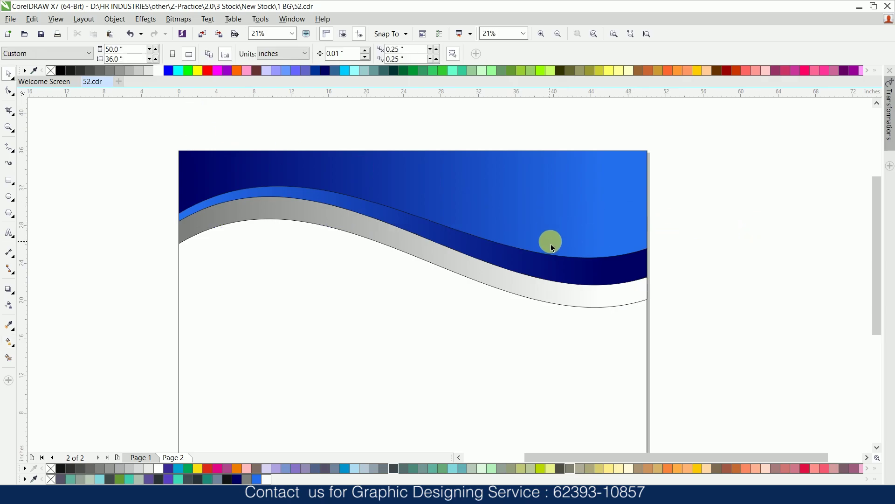
Select all the wave shapes and set their outline width to None.
scroll(553, 229, down, 1)
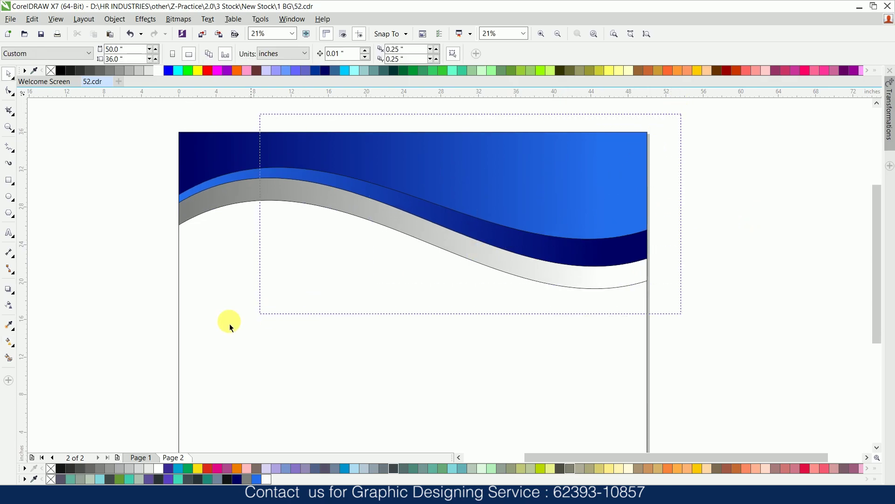
drag(682, 118, 146, 312)
click(468, 54)
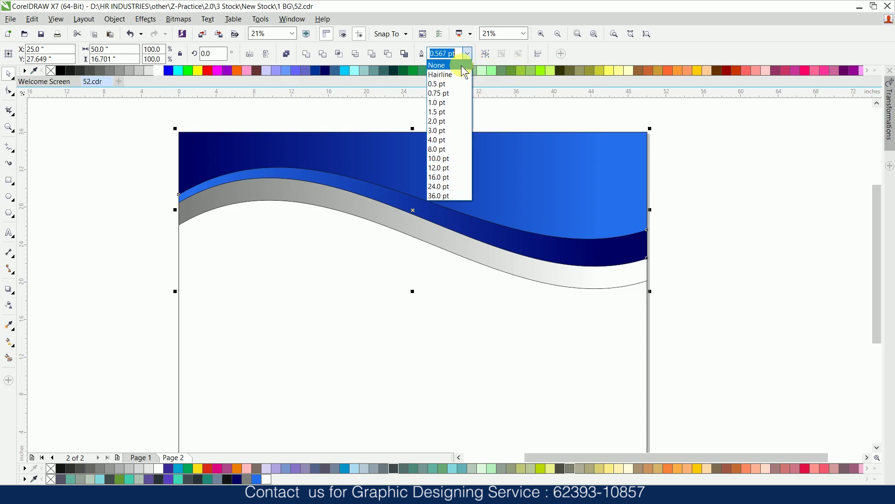
click(695, 204)
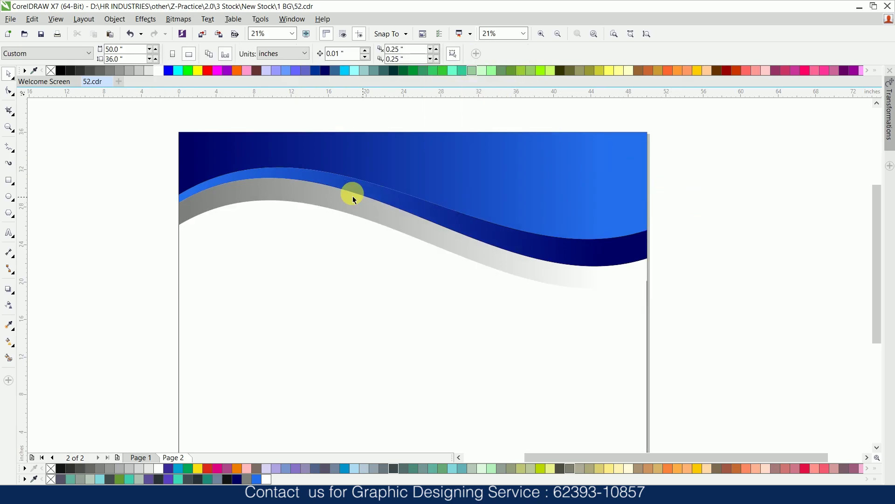
Change the lowest wave's gradient start colour to navy so it fades navy to white.
click(317, 202)
key(g)
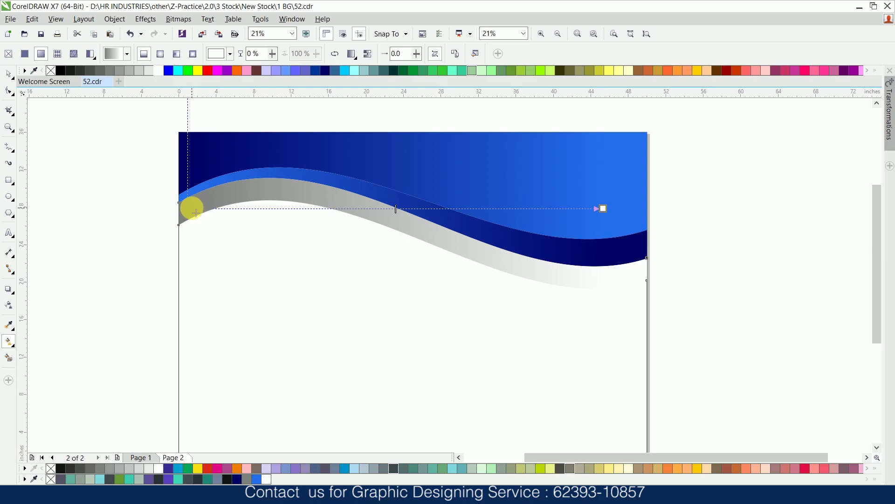
drag(60, 70, 187, 208)
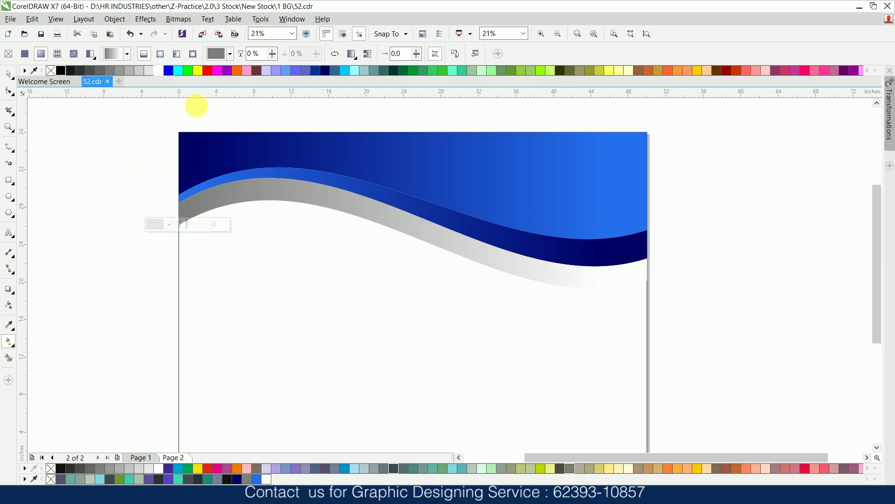
key(space)
click(733, 219)
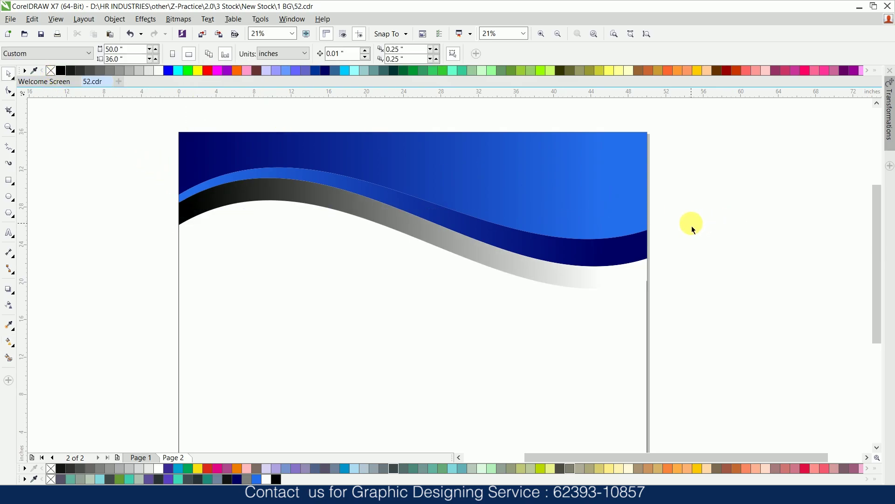
click(324, 200)
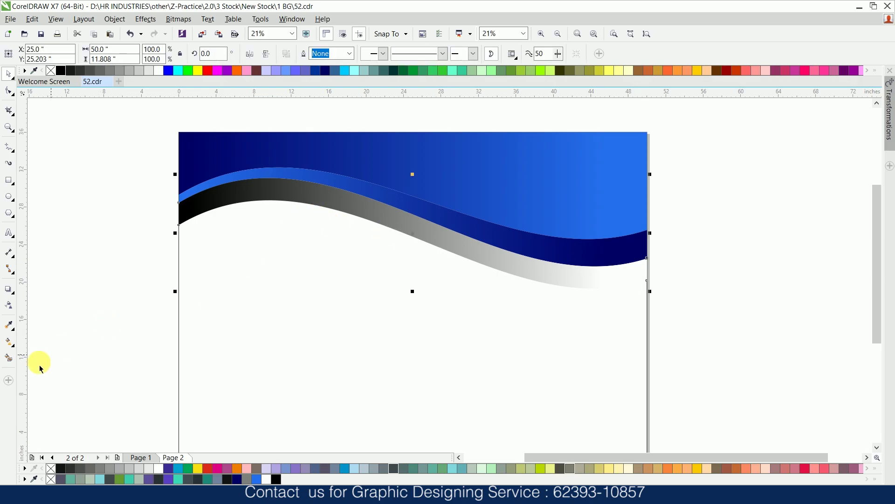
click(8, 342)
click(189, 210)
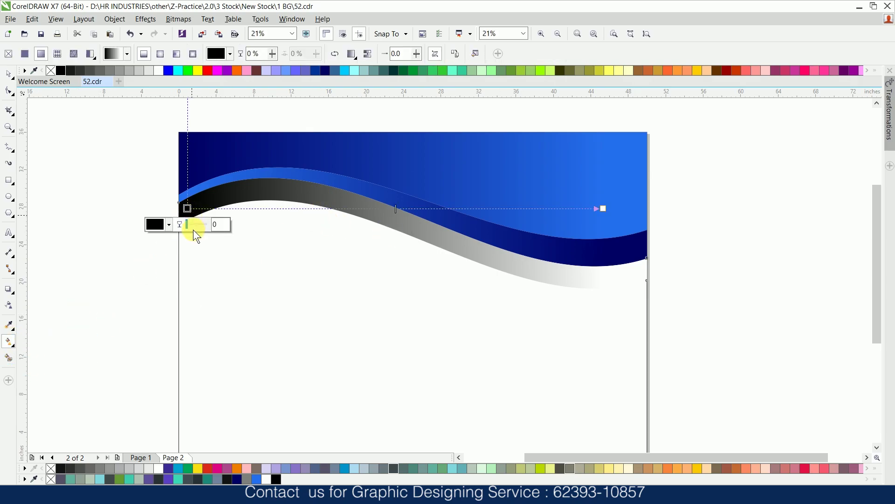
click(326, 70)
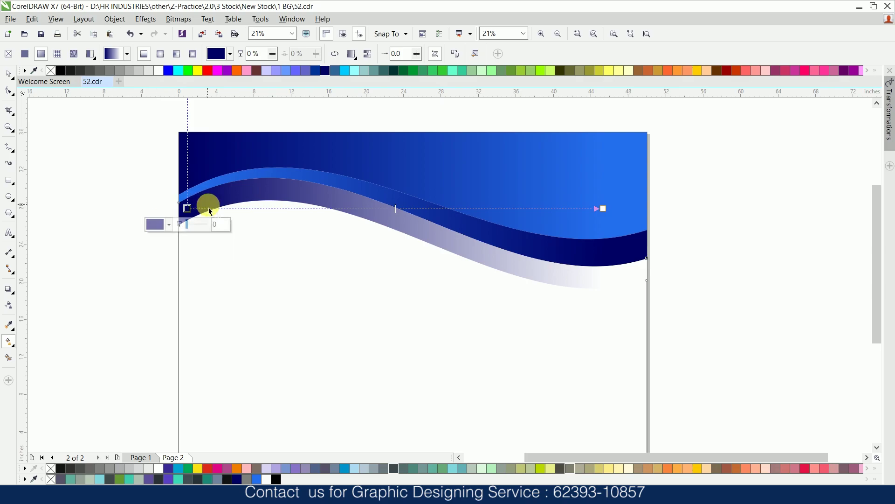
key(space)
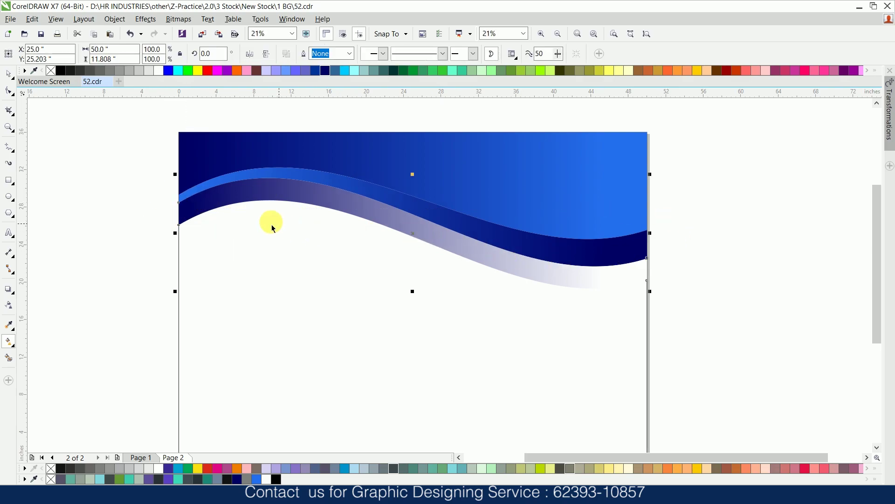
key(space)
Redraw the lowest wave's gradient so the navy fade ends mid-wave.
mouse_move(183, 218)
mouse_down()
mouse_move(392, 217)
mouse_move(487, 256)
mouse_up()
key(space)
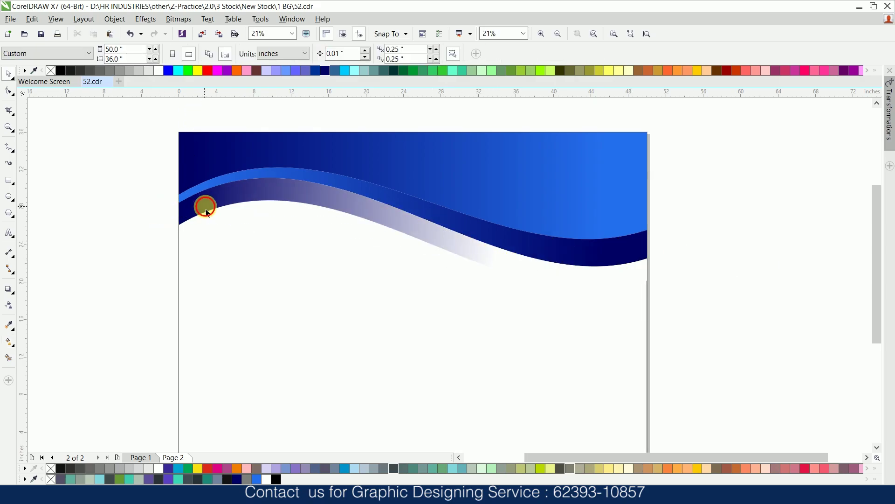
click(203, 206)
Nudge the wave's left end node up three steps.
click(12, 94)
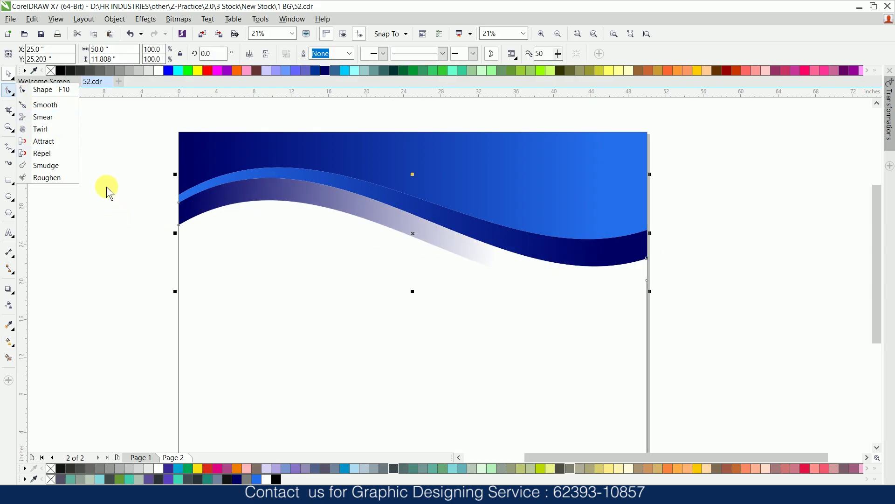
click(41, 89)
key(Up)
key(Up)
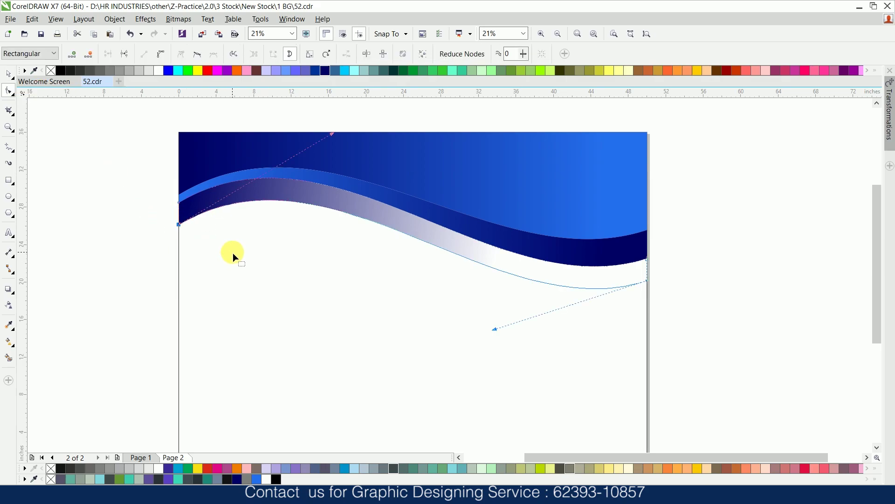
key(Up)
key(Up)
key(Up)
key(Up)
key(Up)
key(Up)
key(Up)
key(Up)
key(Up)
key(Up)
key(Up)
key(Up)
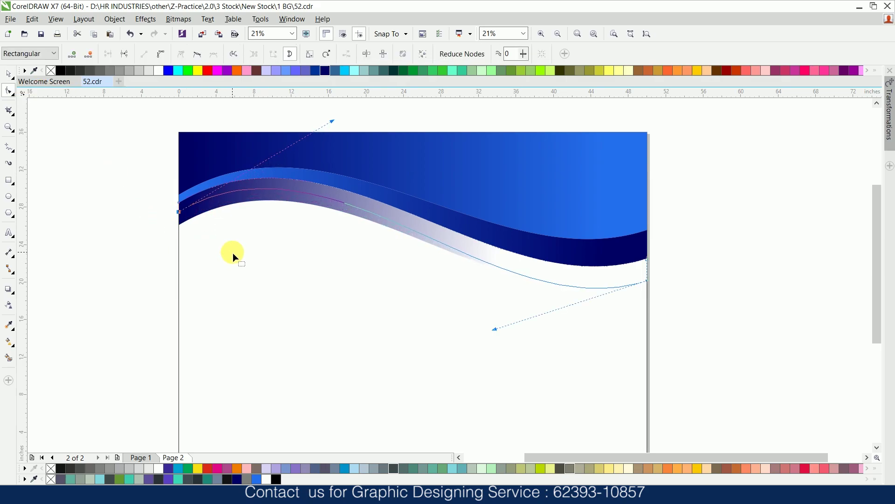
key(Up)
key(Up)
key(Up)
click(752, 260)
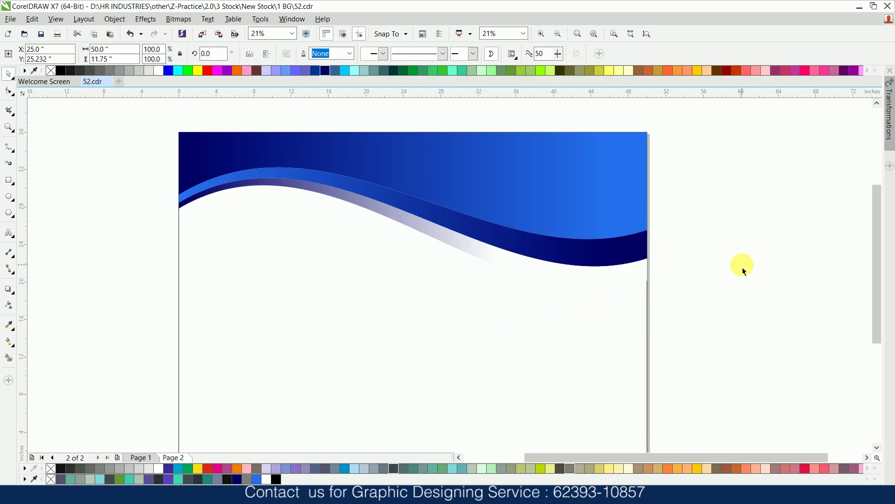
key(space)
Group all the header wave shapes and drag a copy down below.
key(shift+F4)
scroll(533, 260, up, 1)
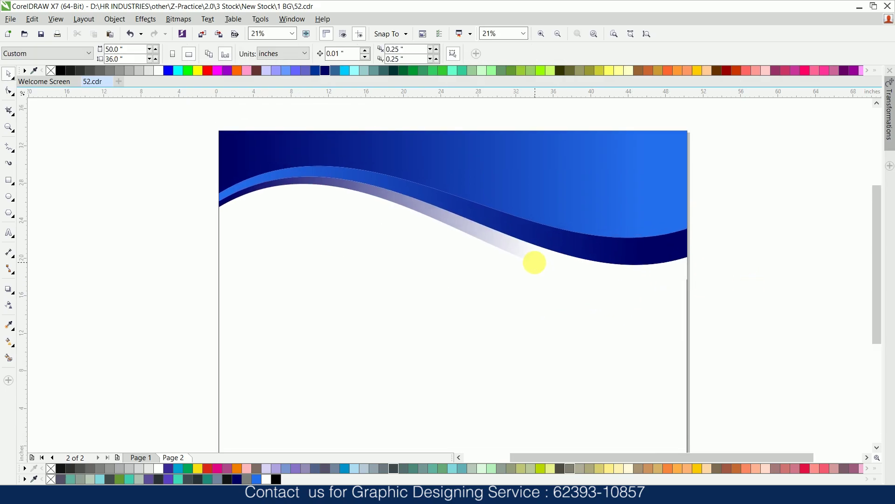
drag(176, 113, 802, 317)
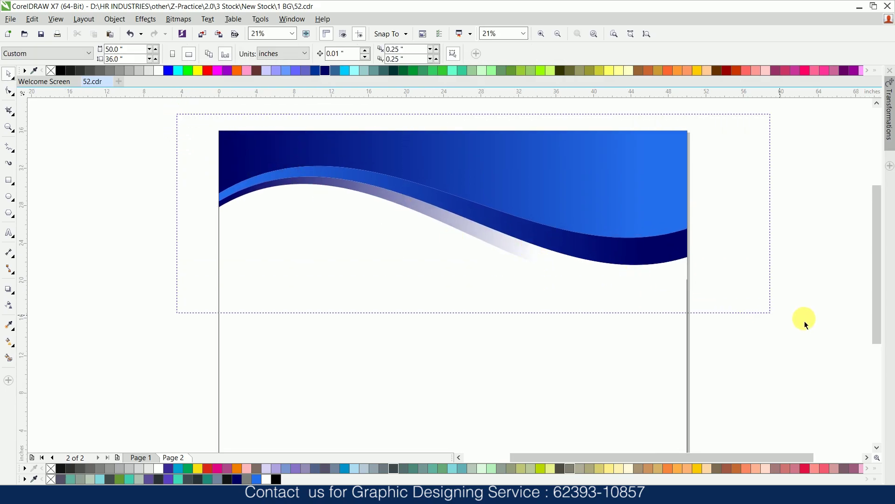
right_click(565, 165)
click(592, 224)
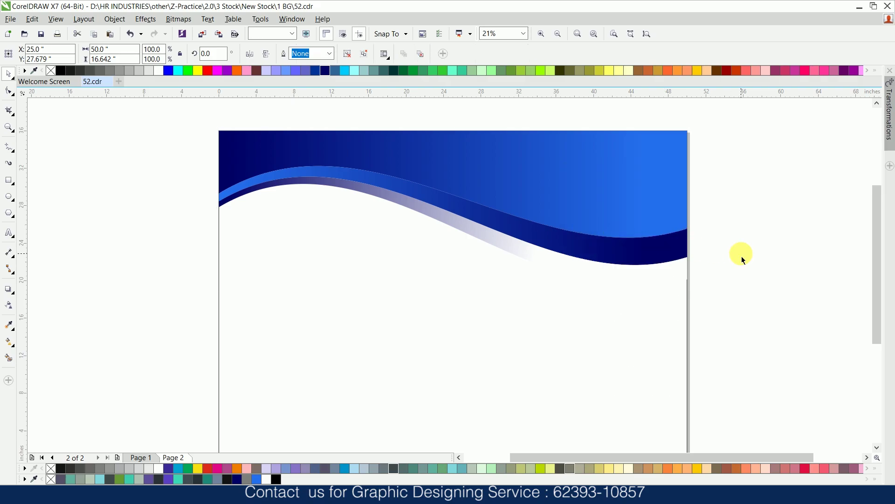
scroll(742, 256, down, 1)
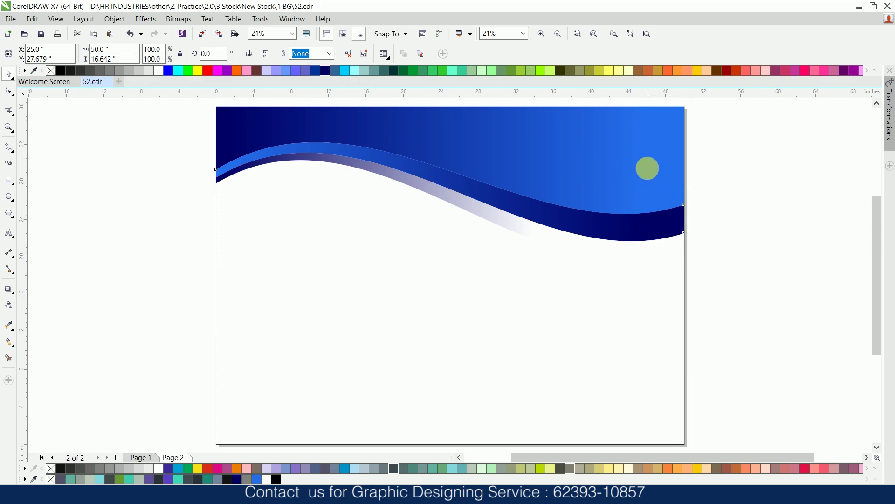
drag(647, 167, 648, 292)
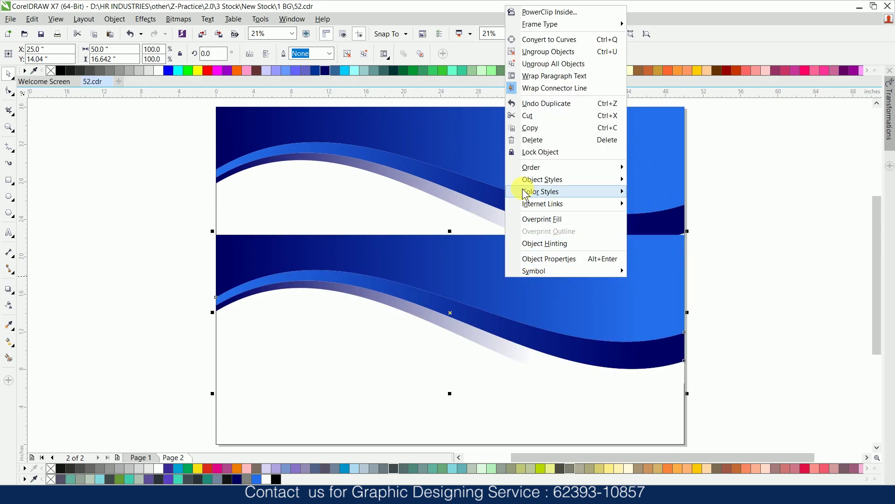
Undo the dropped copy, paste the header group and move it into the lower half.
click(420, 260)
key(ctrl+z)
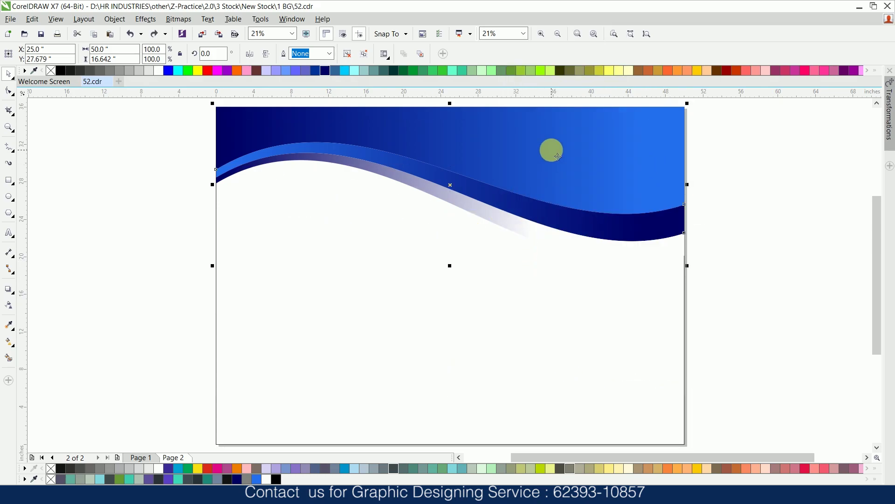
right_click(552, 150)
click(745, 229)
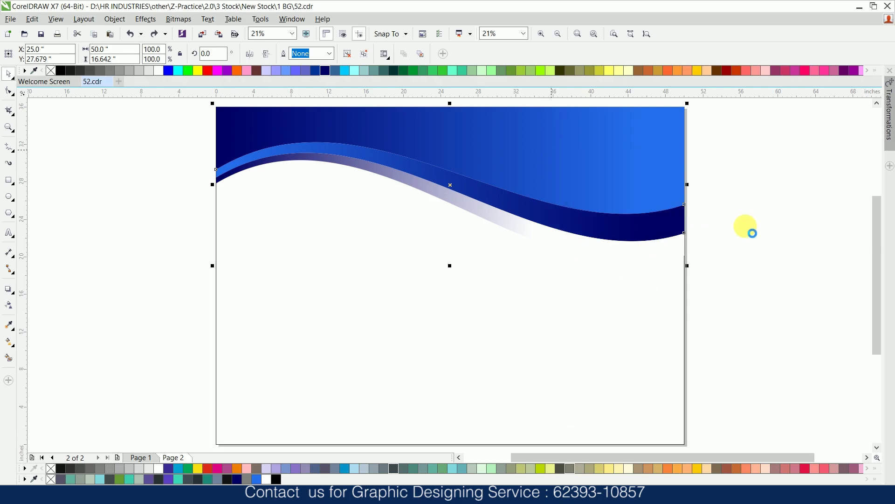
right_click(748, 229)
click(771, 297)
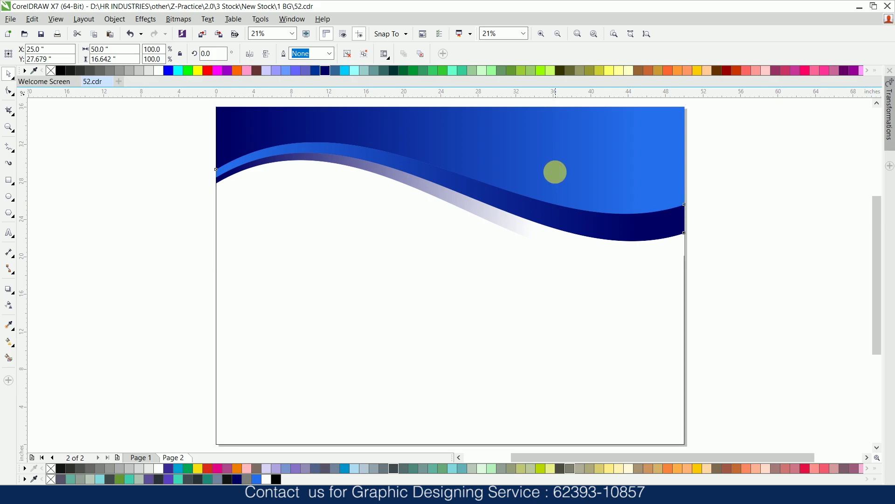
drag(556, 173, 560, 289)
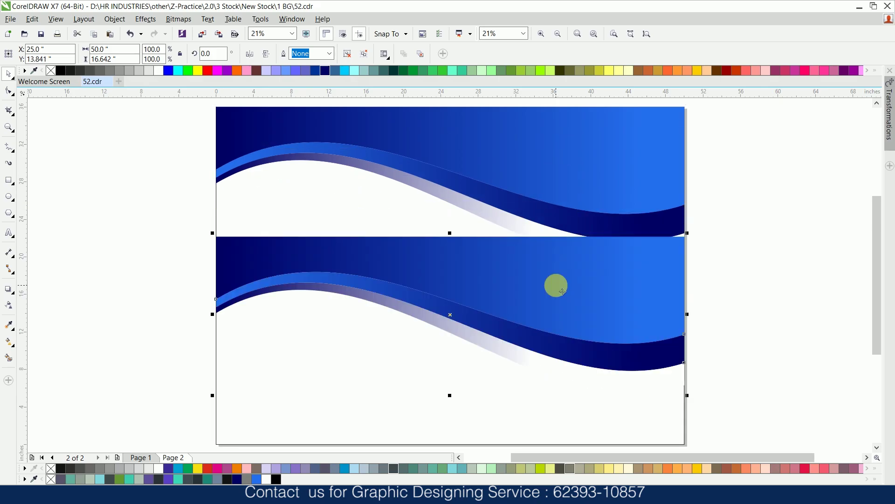
Flip the lower header copy vertically and horizontally so its wave mirrors the top one.
click(267, 58)
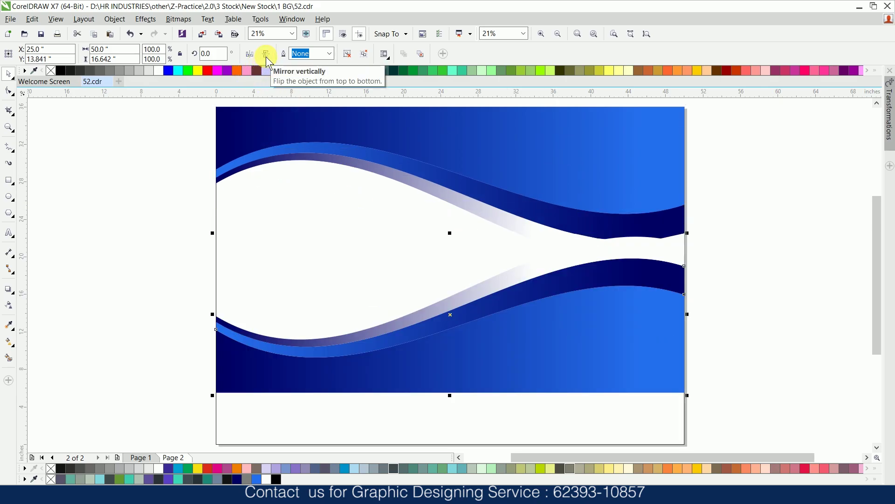
click(247, 57)
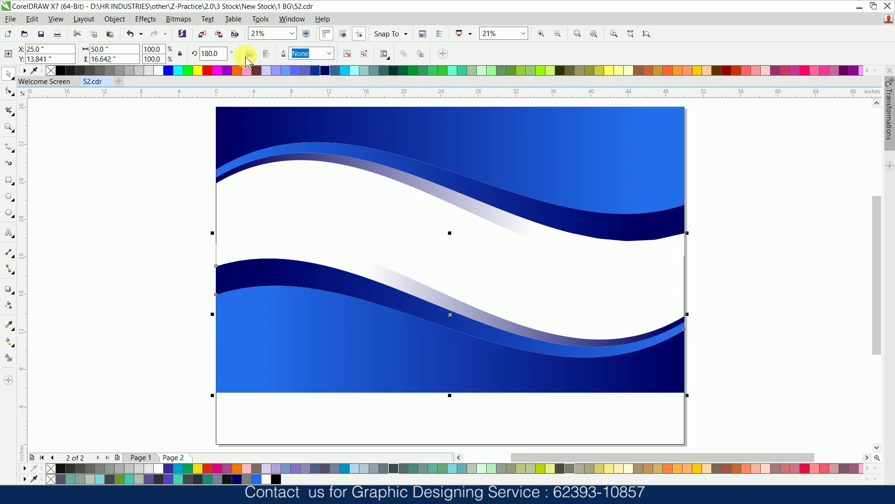
click(150, 195)
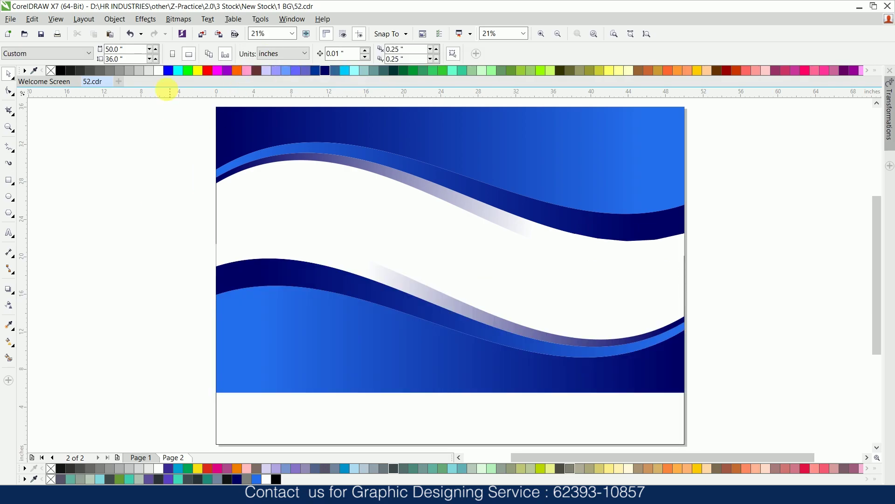
click(115, 18)
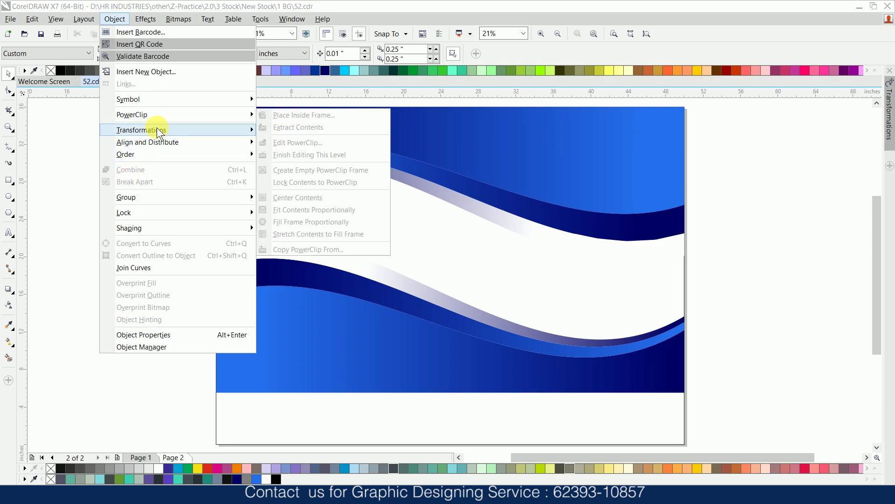
Align the flipped lower wave to the page's bottom edge using Align and Distribute.
mouse_move(147, 142)
click(288, 258)
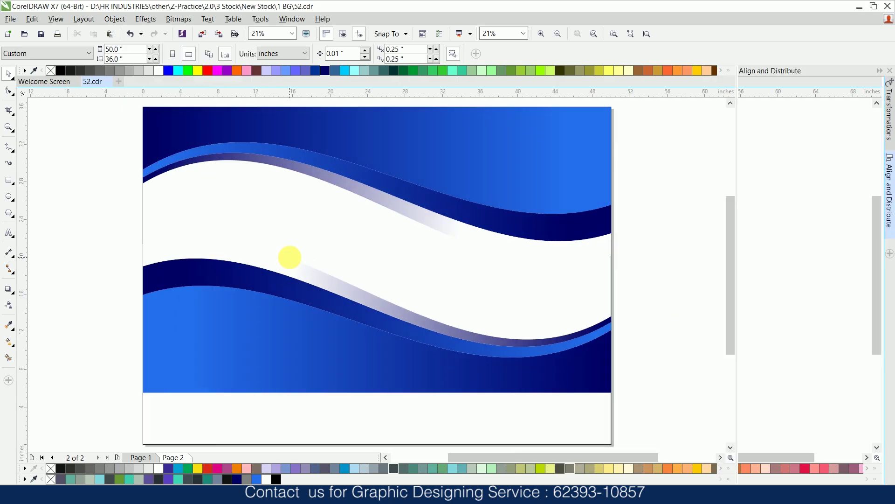
click(369, 344)
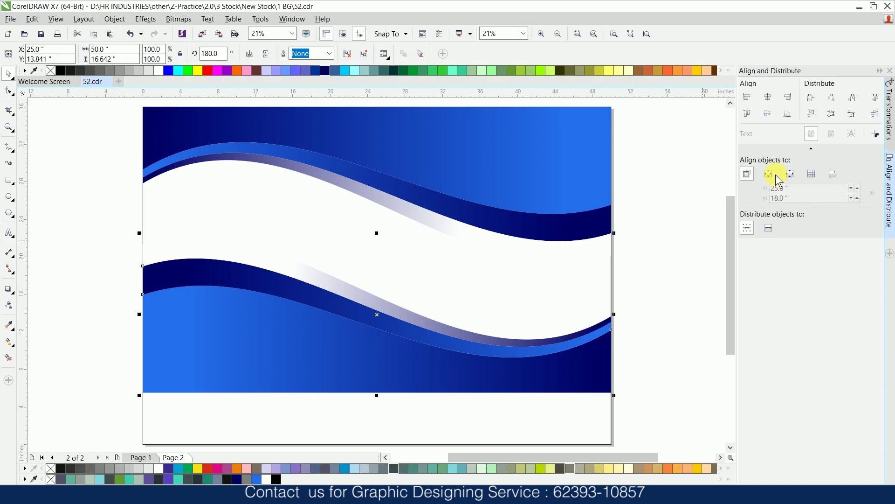
click(788, 115)
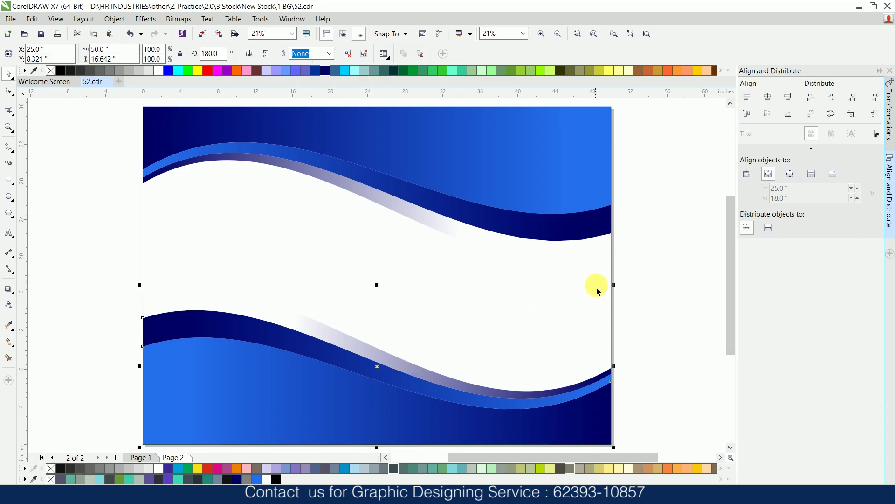
Scale the lower wave to 57.1% and rotate it to 165°.
drag(613, 284, 503, 355)
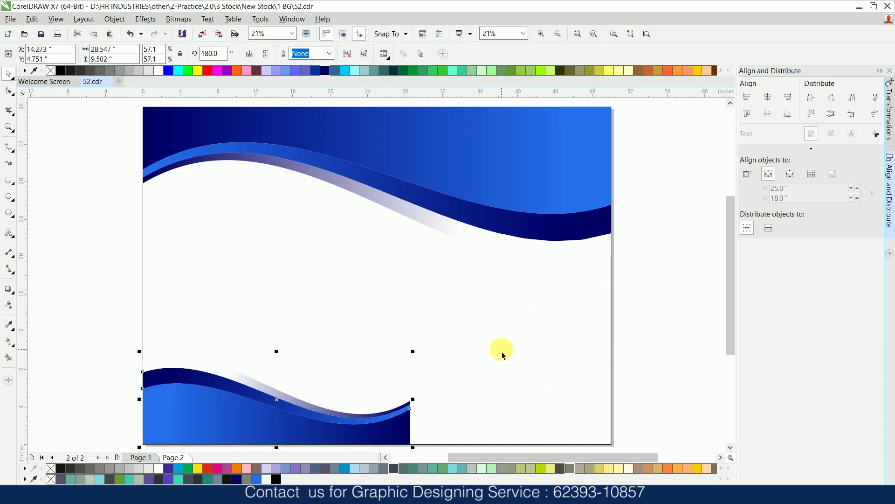
scroll(402, 360, down, 2)
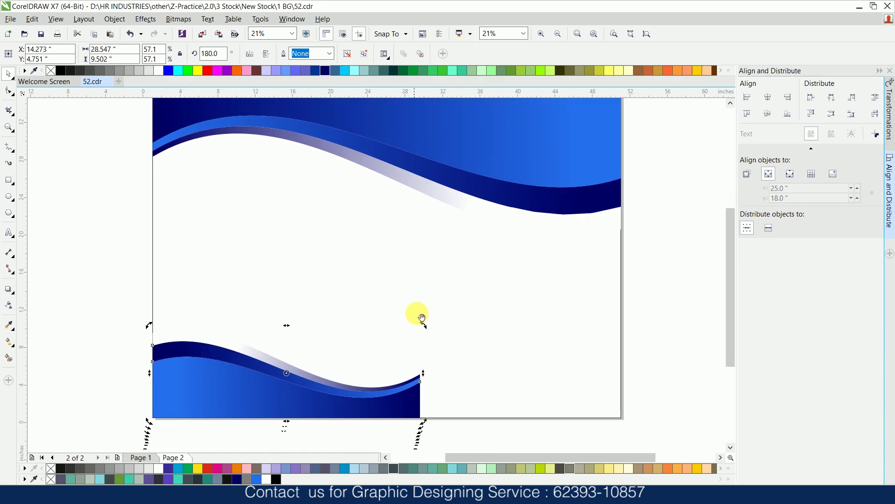
drag(433, 295, 434, 356)
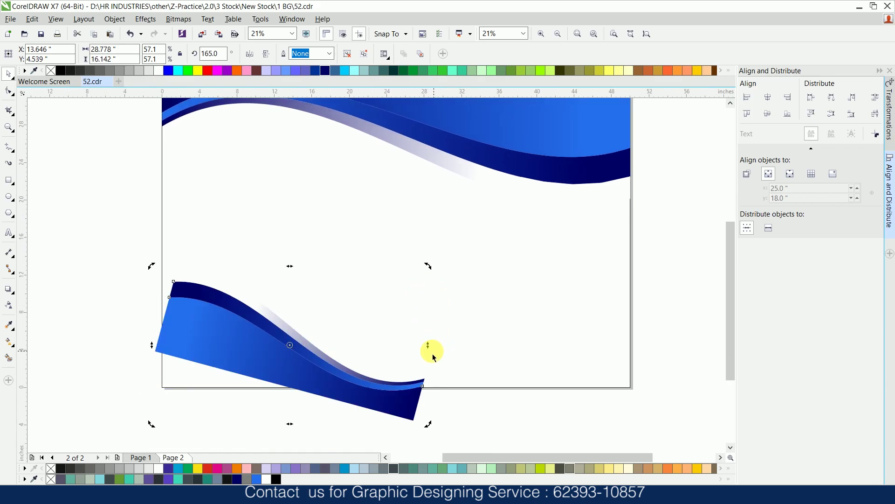
Align the wave bottom-left to the page, then shift it to overhang the bottom-left corner.
click(784, 116)
click(747, 97)
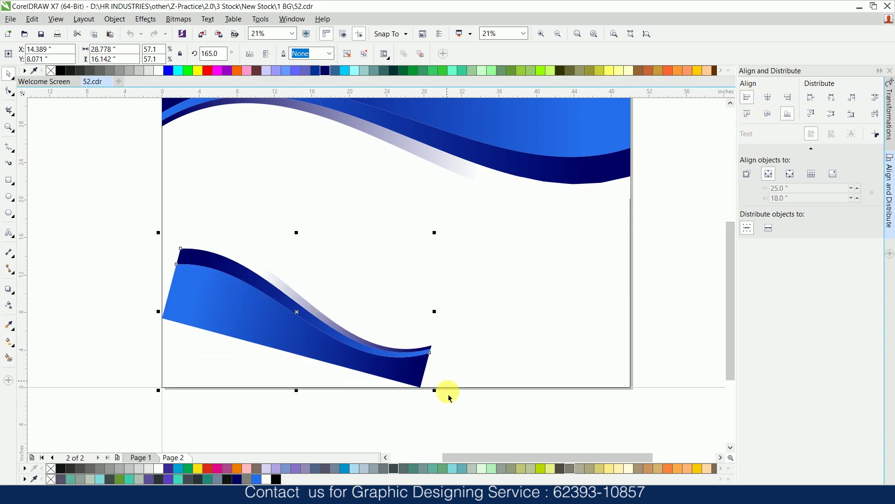
mouse_move(370, 356)
mouse_down()
mouse_move(270, 373)
mouse_move(278, 383)
mouse_up()
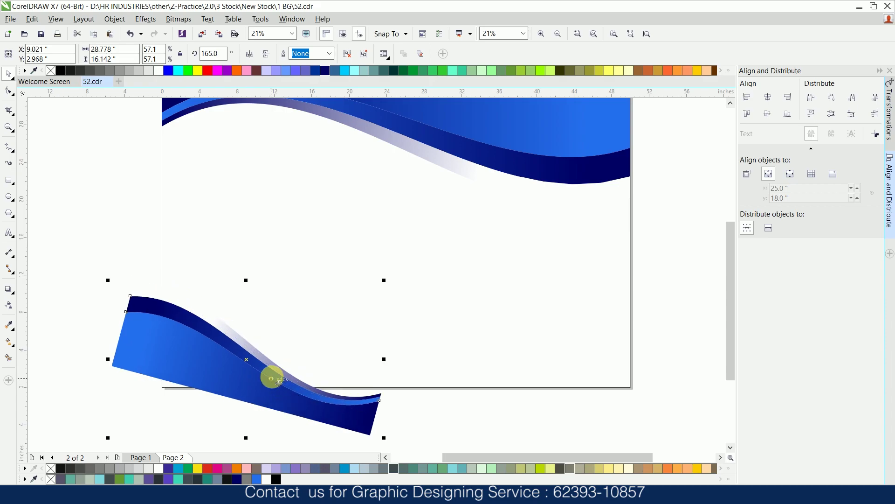
right_click(208, 341)
PowerClip the lower wave inside the page-sized frame and open its contents for editing.
key(Escape)
key(Escape)
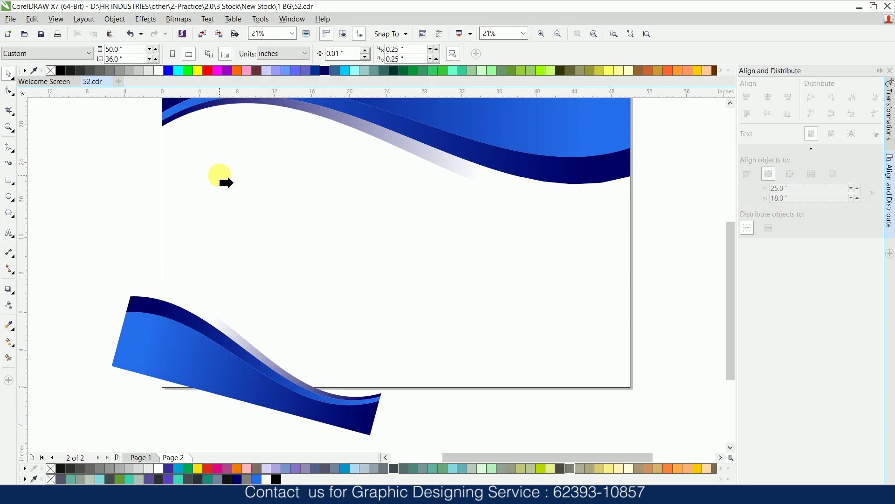
click(219, 177)
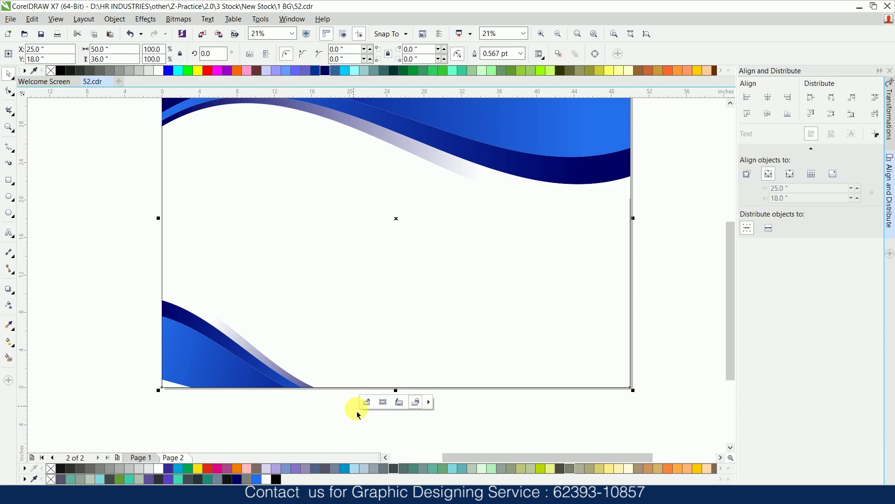
click(370, 404)
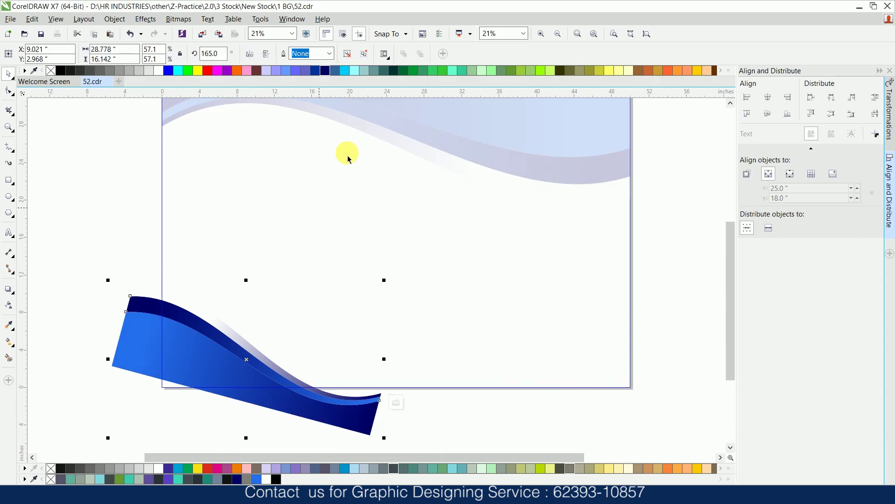
click(149, 209)
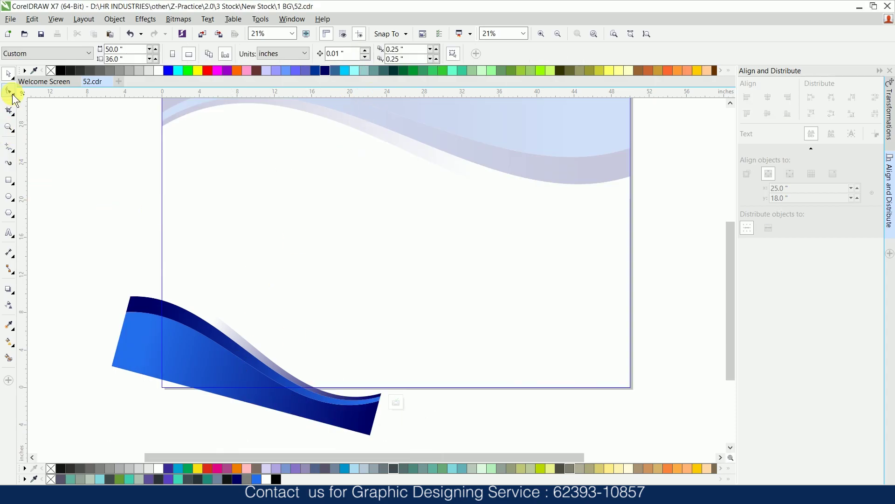
Drag the wave's bottom-left node down with the Shape tool to straighten its left side.
click(116, 329)
drag(111, 368, 126, 404)
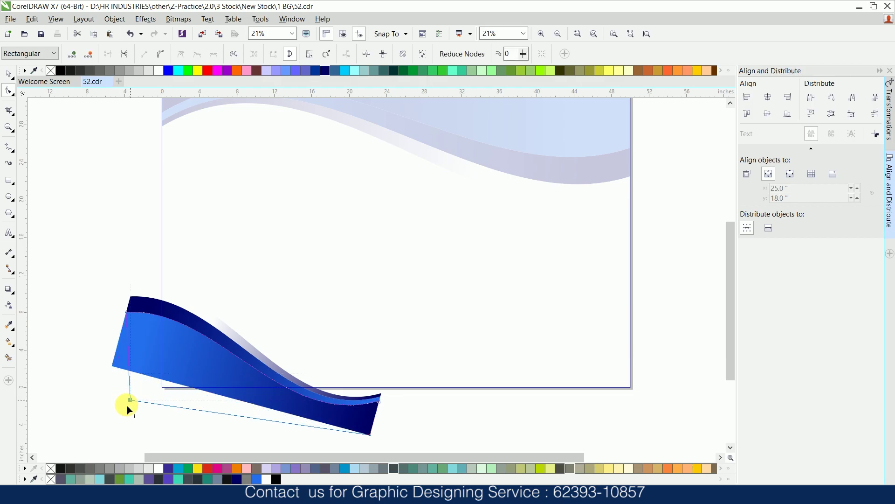
click(9, 74)
click(61, 203)
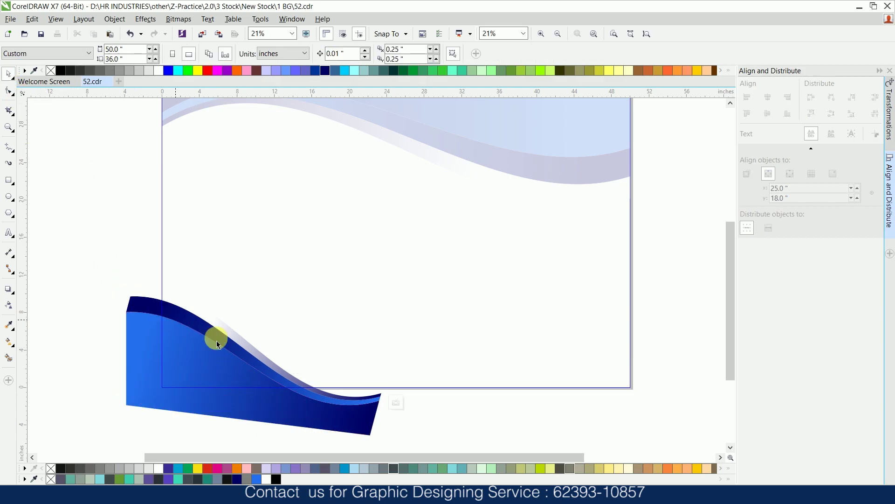
click(396, 403)
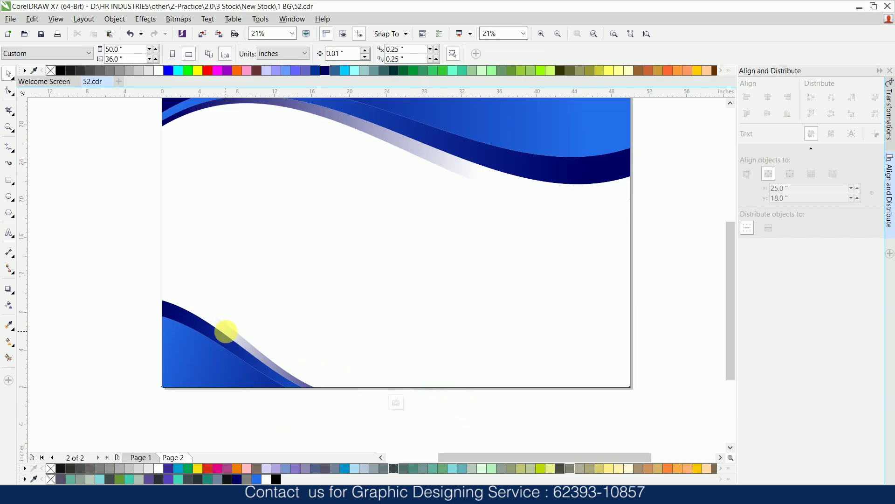
Undo Finish Editing to keep the PowerClip open and reselect the blue wave.
key(ctrl+z)
click(182, 336)
click(74, 266)
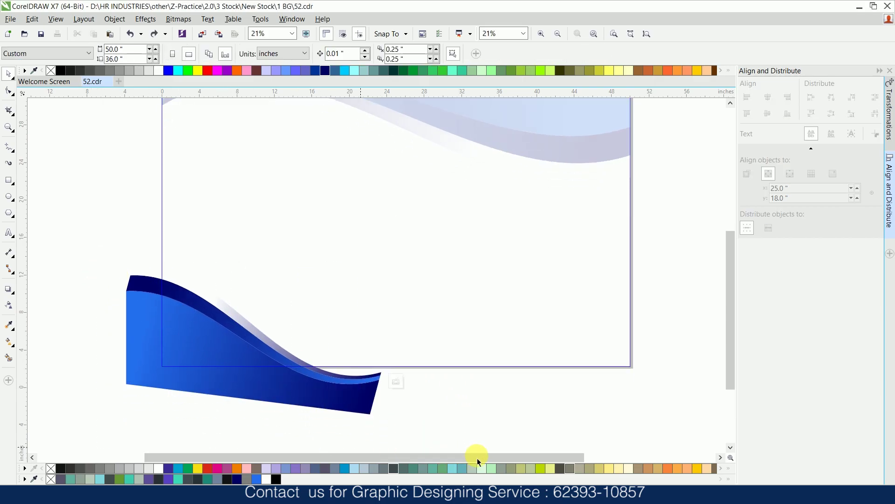
click(295, 344)
scroll(413, 239, left, 2)
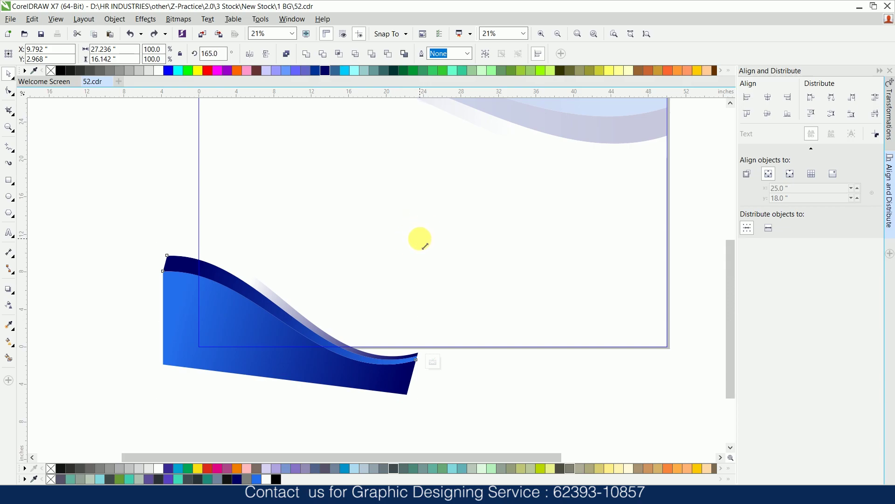
Narrow the blue wave and move it up and to the left.
drag(424, 247, 399, 260)
click(304, 326)
scroll(327, 326, left, 4)
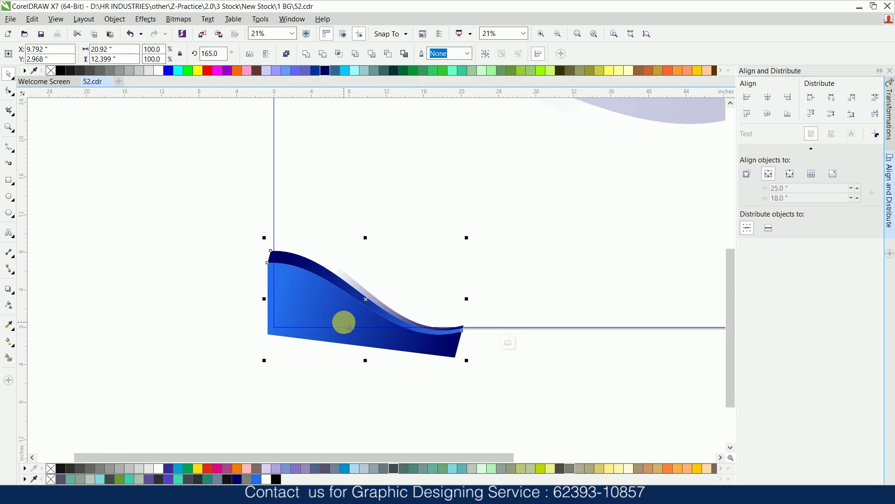
scroll(351, 328, up, 2)
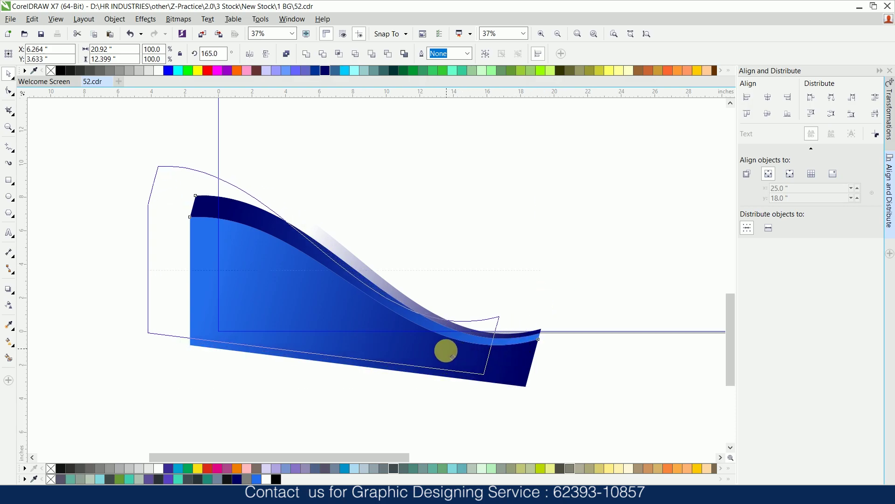
drag(496, 367, 450, 355)
Rotate the wave to about 160 degrees.
click(460, 329)
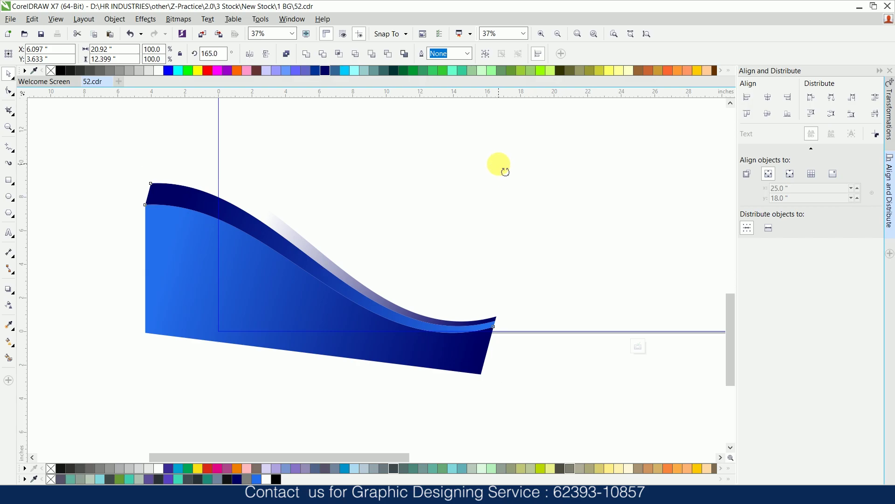
drag(505, 173, 512, 193)
mouse_move(492, 140)
mouse_down()
mouse_move(488, 122)
mouse_move(495, 129)
mouse_up()
click(532, 383)
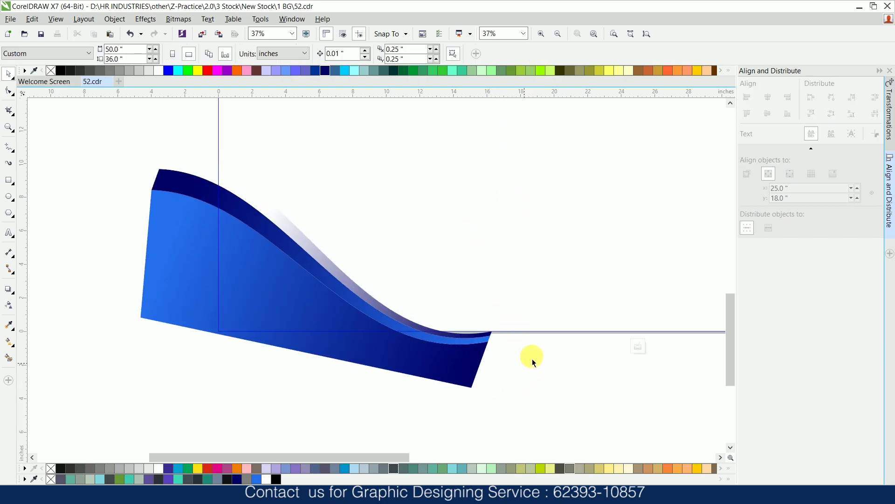
Finish editing the PowerClip and zoom to fit the selected page frame with Shift+F2.
click(639, 349)
click(480, 340)
click(429, 300)
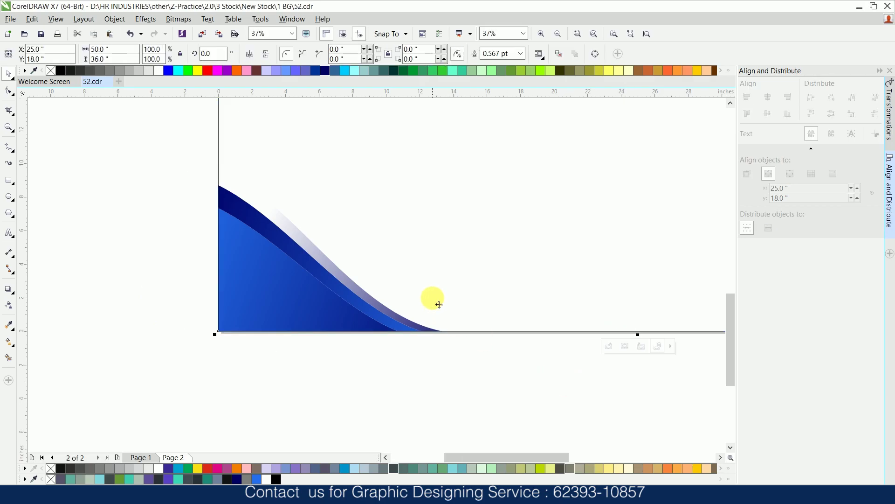
key(shift+F2)
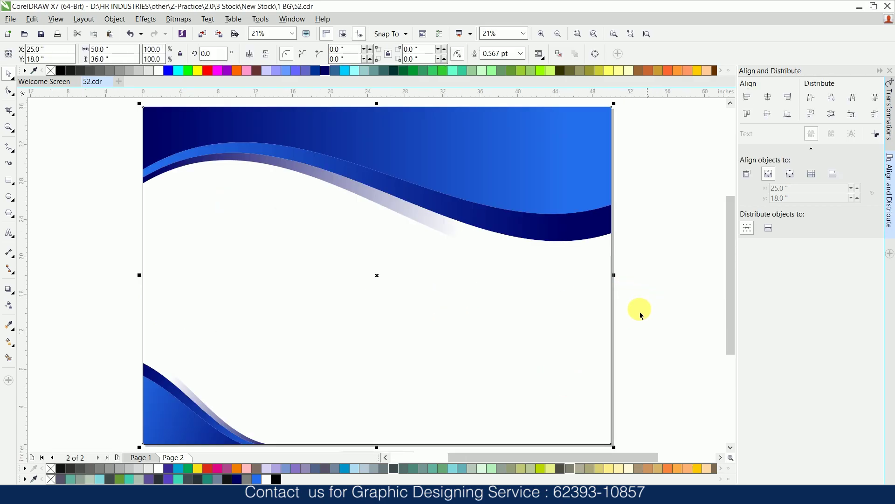
Set the page frame's outline width to None, then preview the design full screen with F9.
click(521, 53)
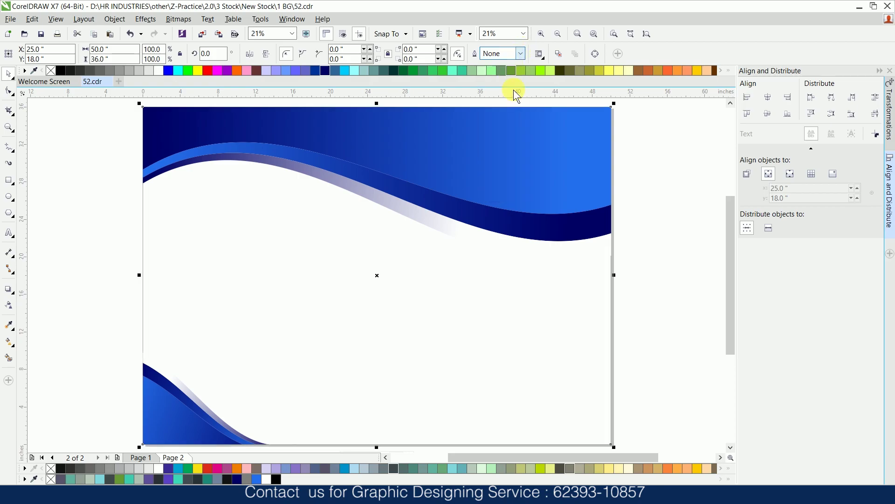
click(642, 195)
click(880, 70)
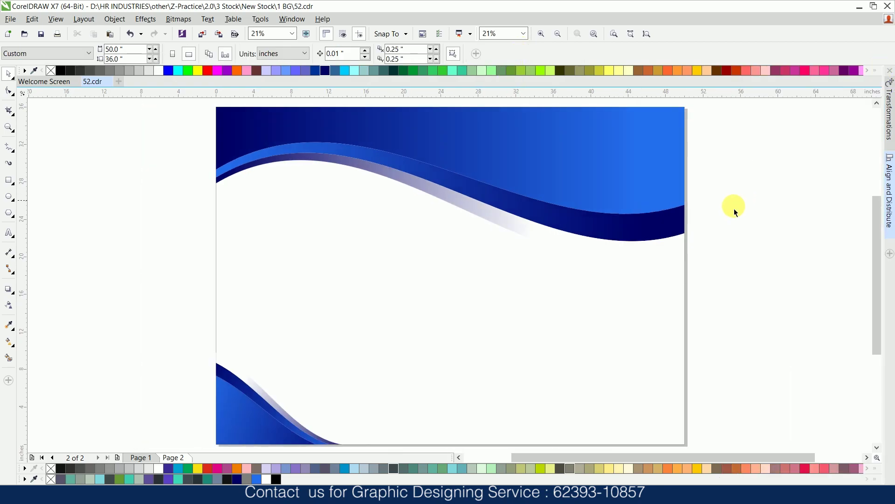
click(684, 274)
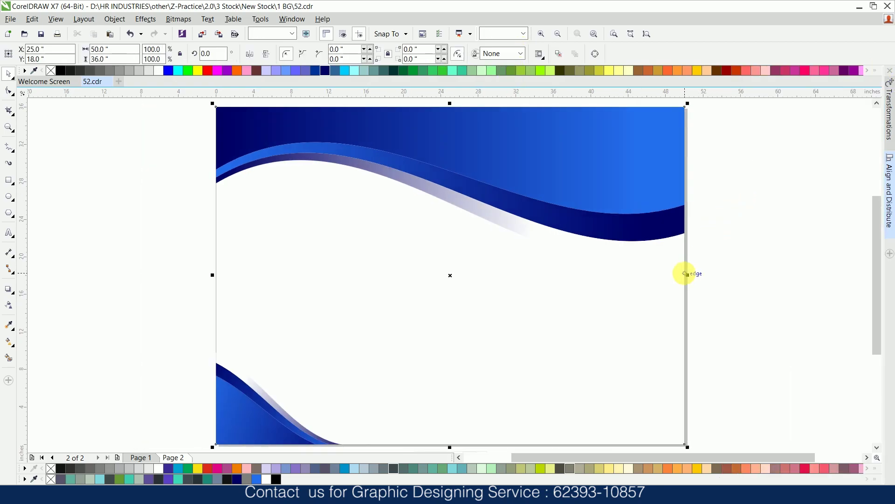
click(740, 265)
key(F9)
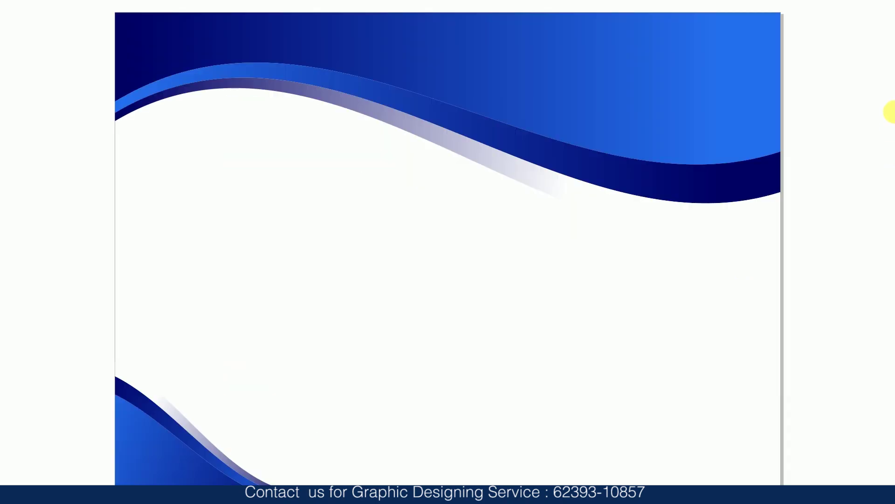